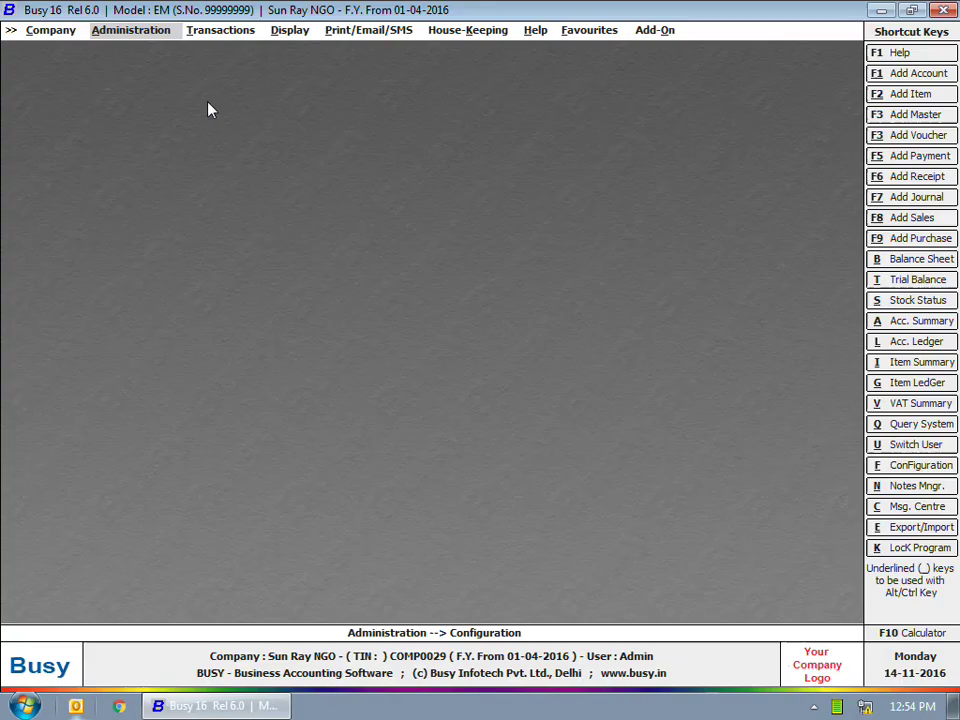
# - Enable Cost Centres with both closing-balance carry-forward options and account-wise opening balances, then save
pyautogui.click(166, 30)
pyautogui.click(164, 66)
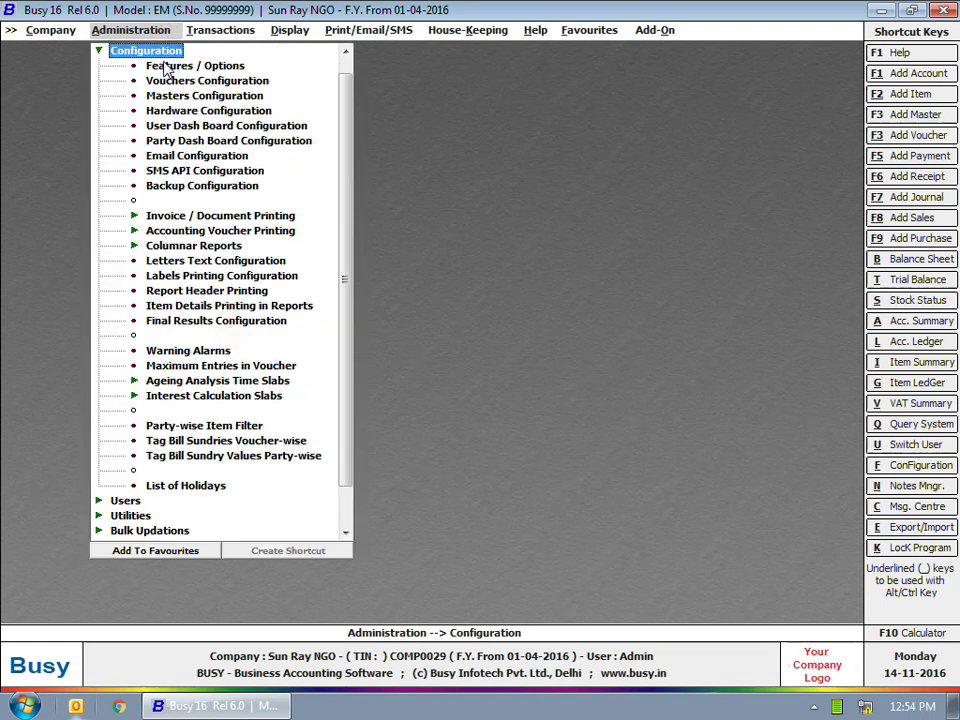
pyautogui.click(167, 66)
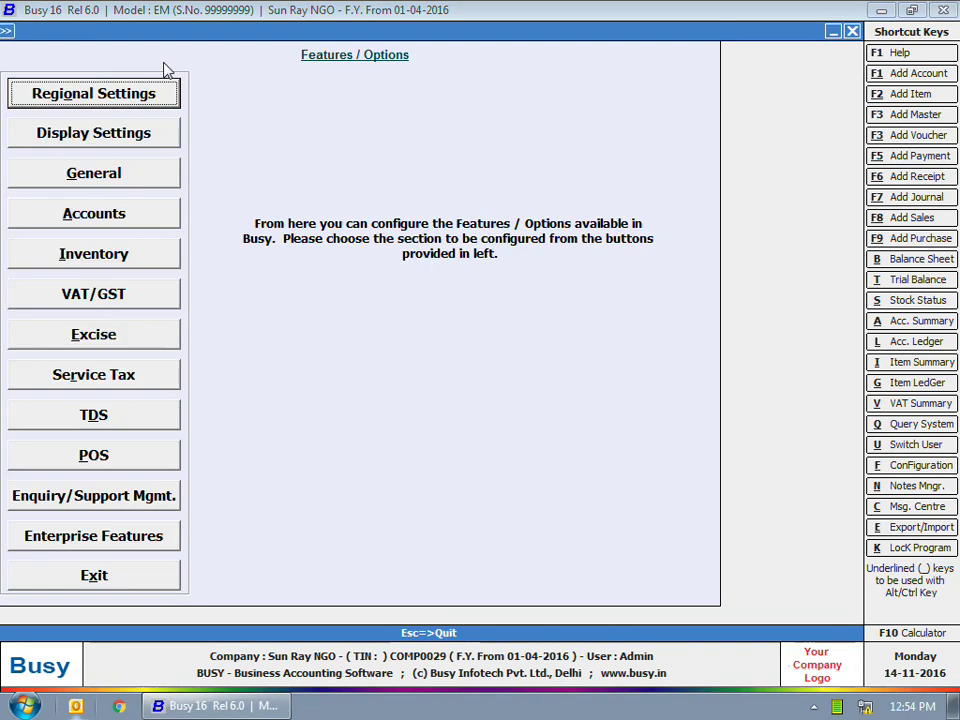
pyautogui.click(101, 219)
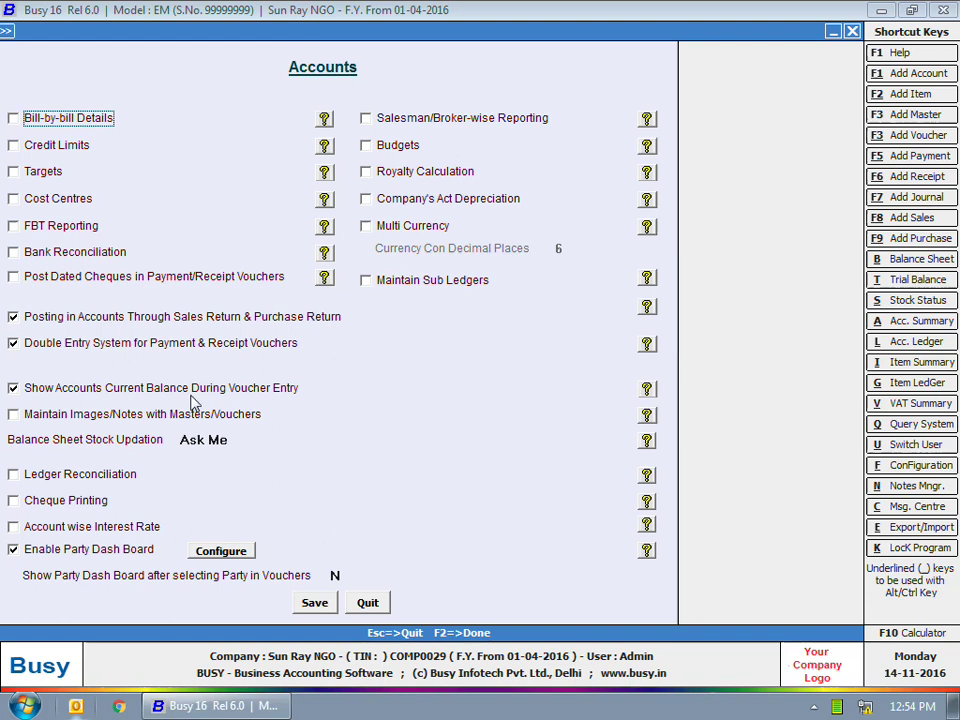
pyautogui.click(60, 201)
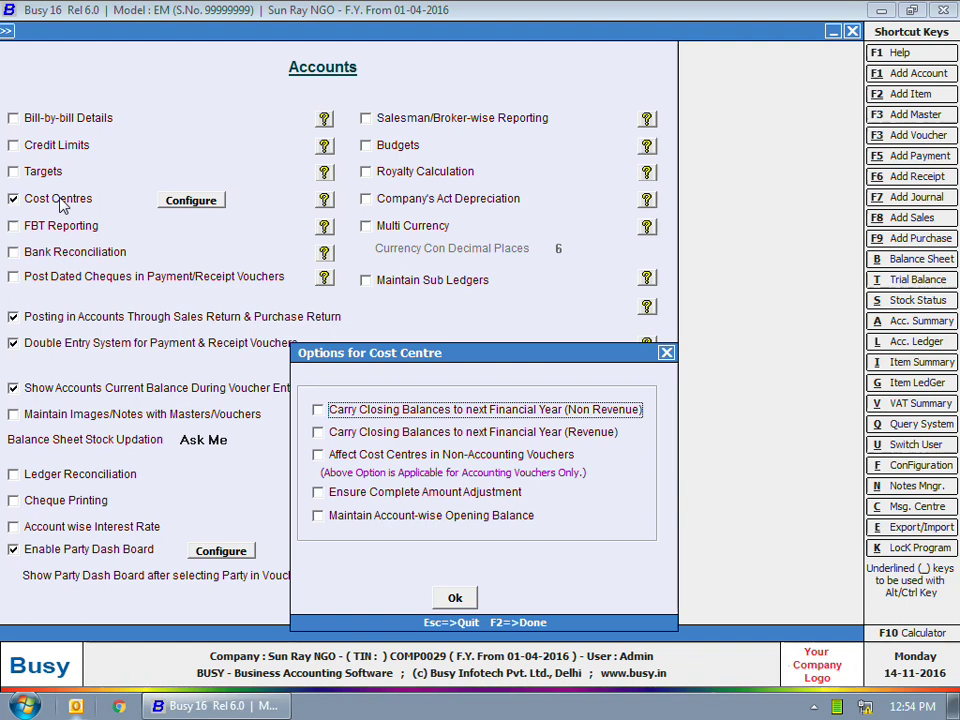
pyautogui.click(395, 410)
pyautogui.click(381, 432)
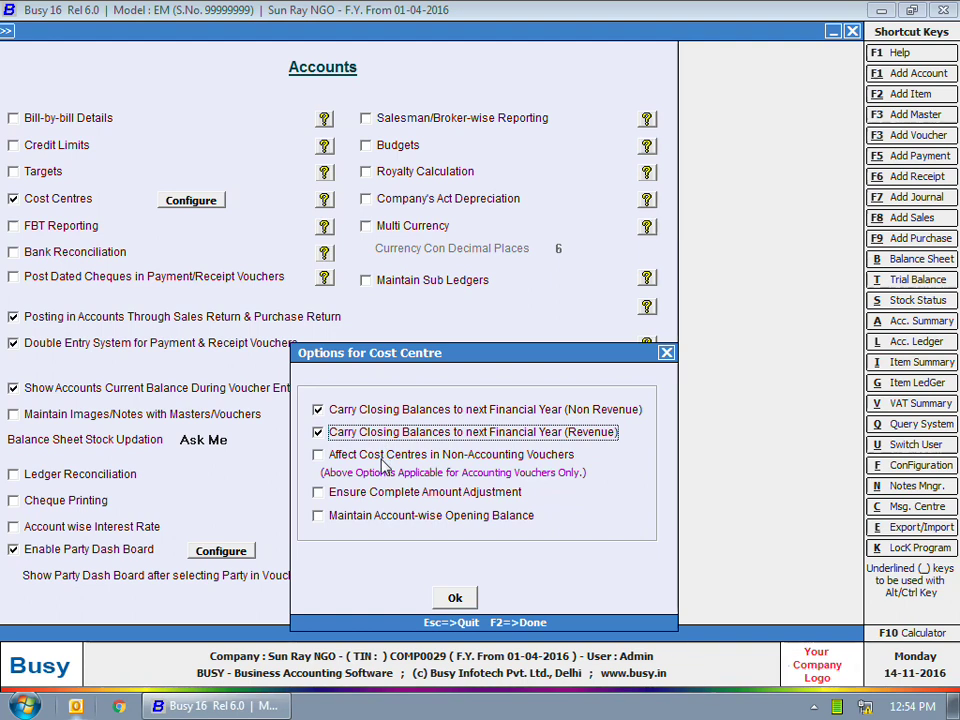
pyautogui.click(376, 516)
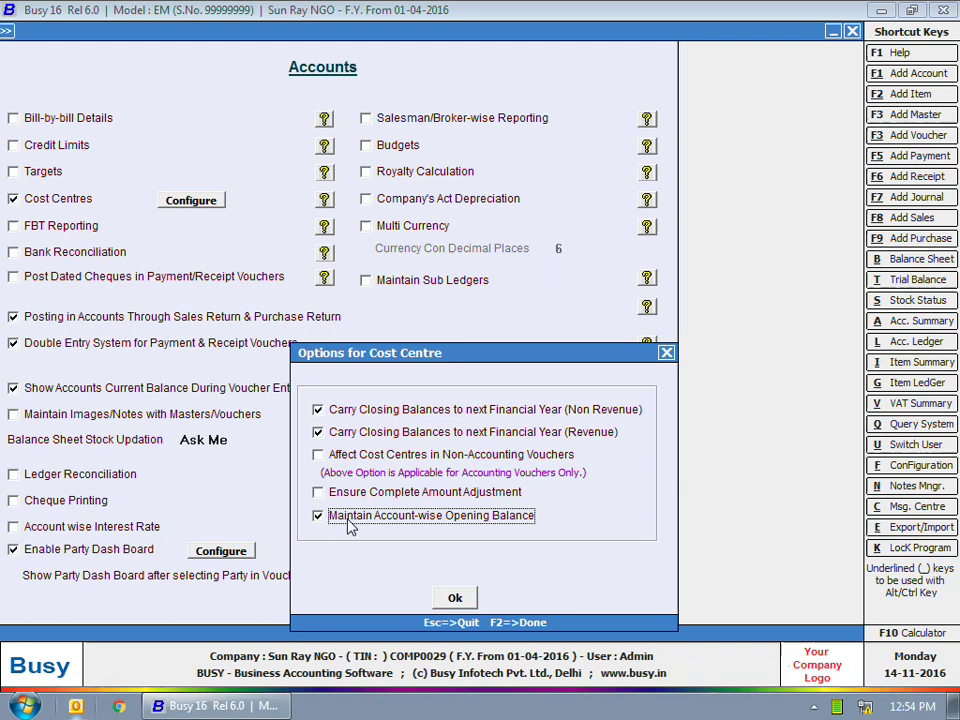
pyautogui.click(453, 598)
pyautogui.click(315, 600)
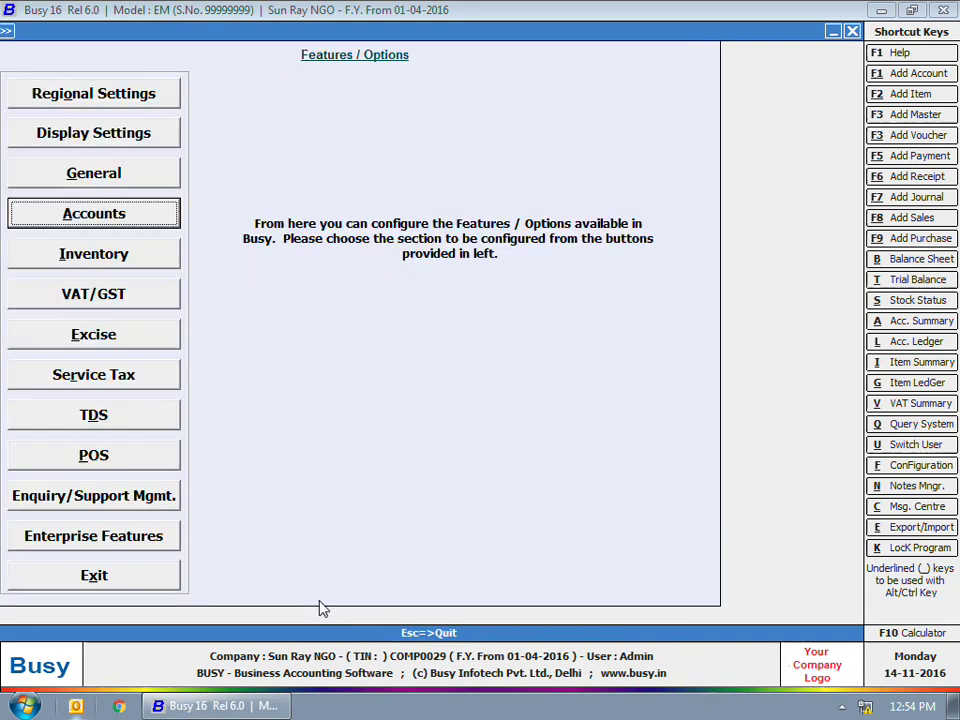
# - Add a new cost centre named 'Rural Development Project' under the General parent group
pyautogui.click(150, 583)
pyautogui.click(145, 47)
pyautogui.click(135, 50)
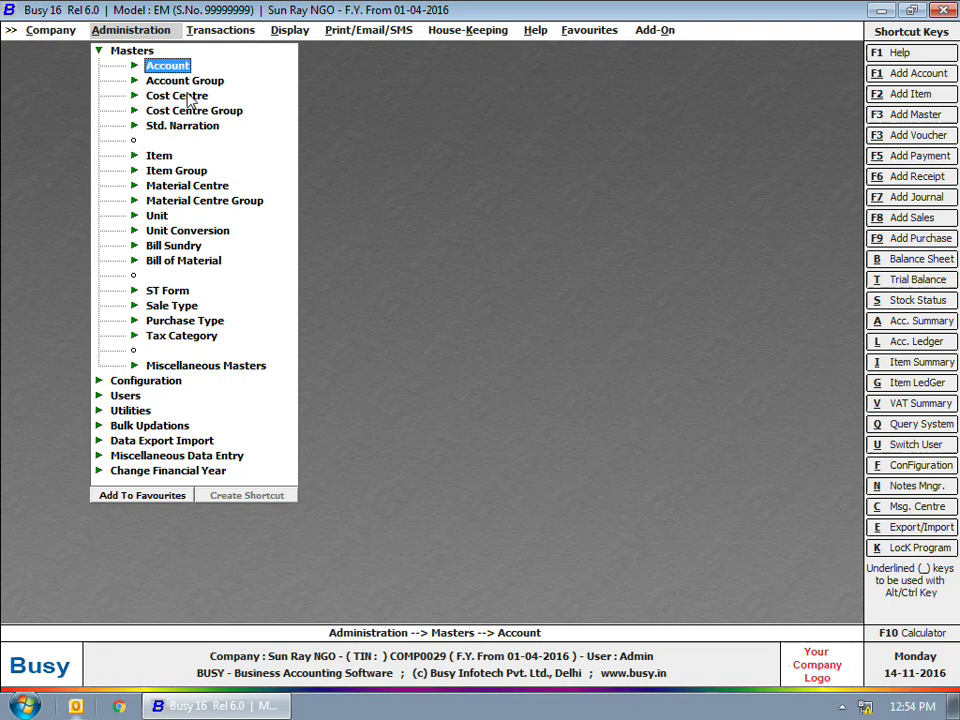
pyautogui.click(187, 97)
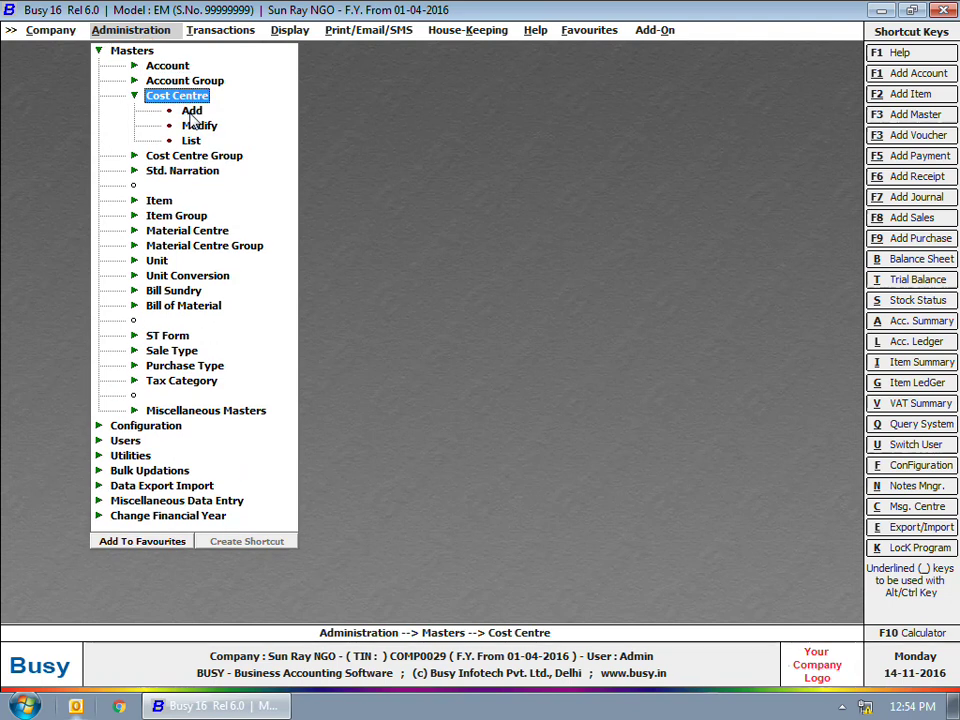
pyautogui.click(191, 114)
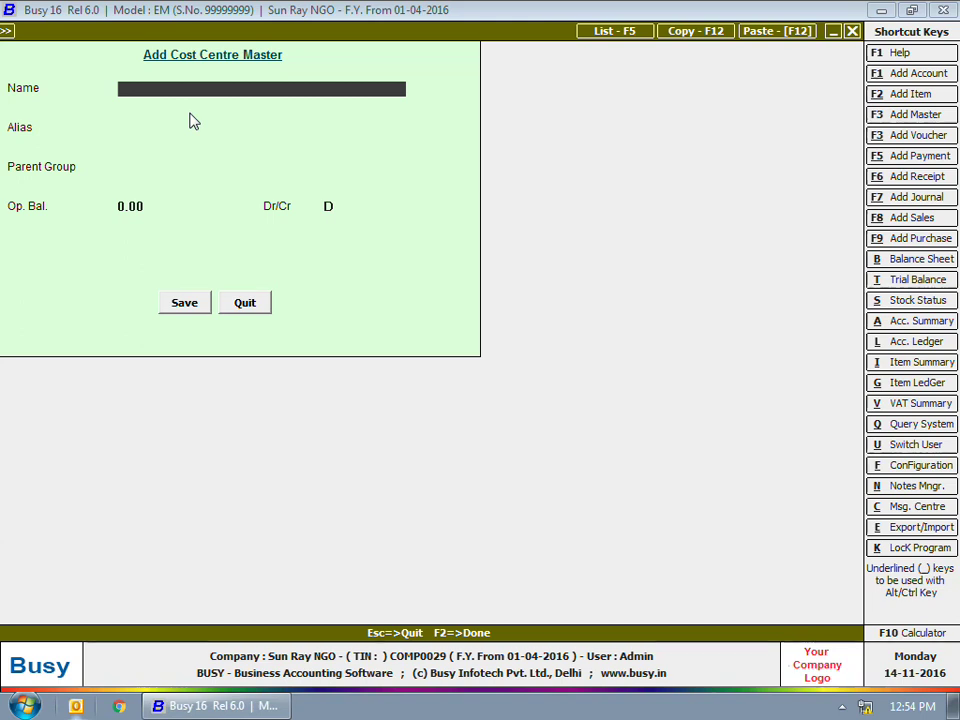
pyautogui.write('Rural Development Project')
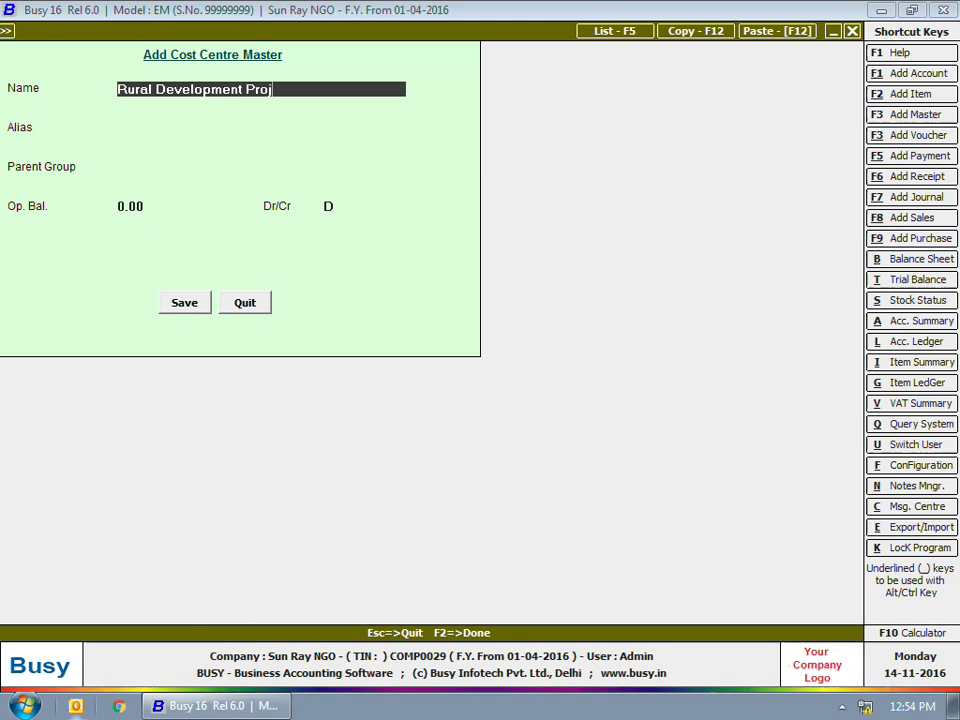
pyautogui.press('Return')
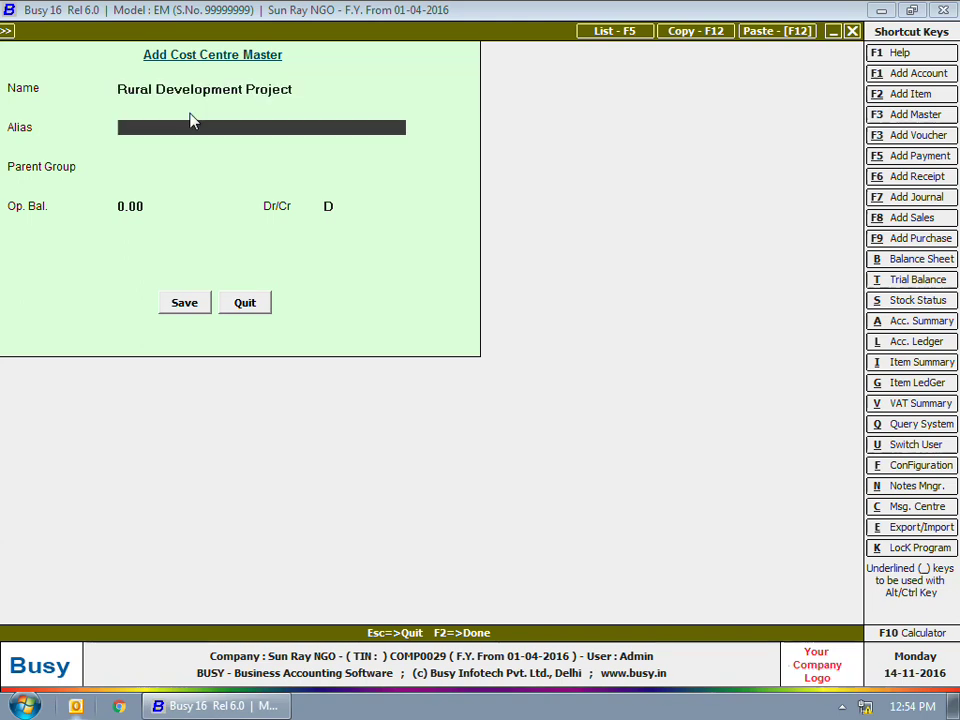
pyautogui.press('Return')
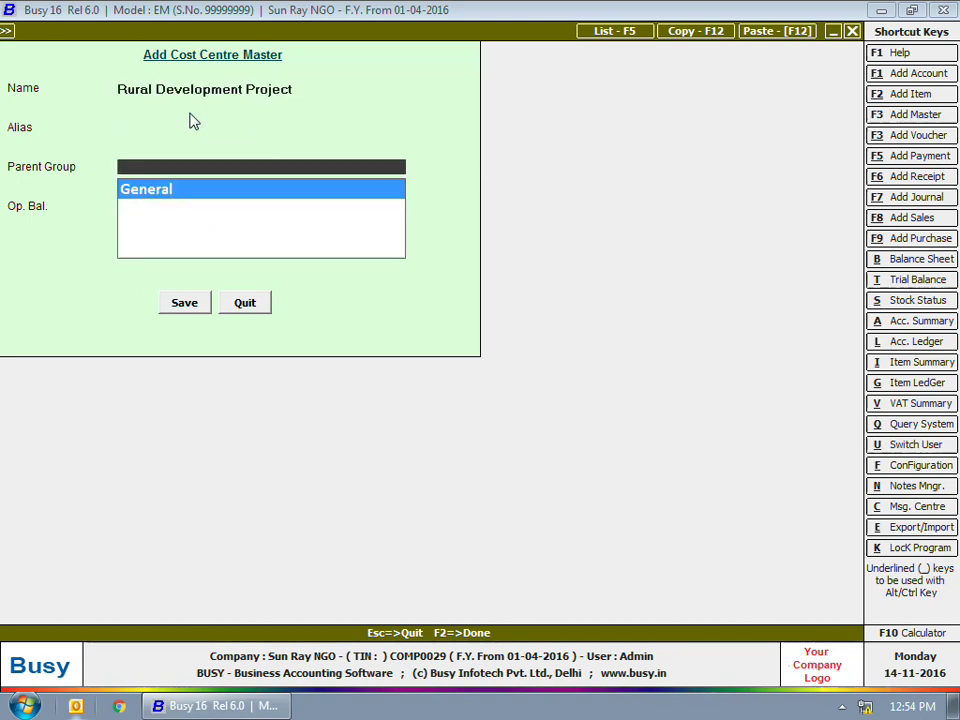
pyautogui.press('Return')
# - Enter opening balances Salary 60,000 and Staff Welfare Expenses 20,000, saving 80,000.00 Dr
pyautogui.write('sa')
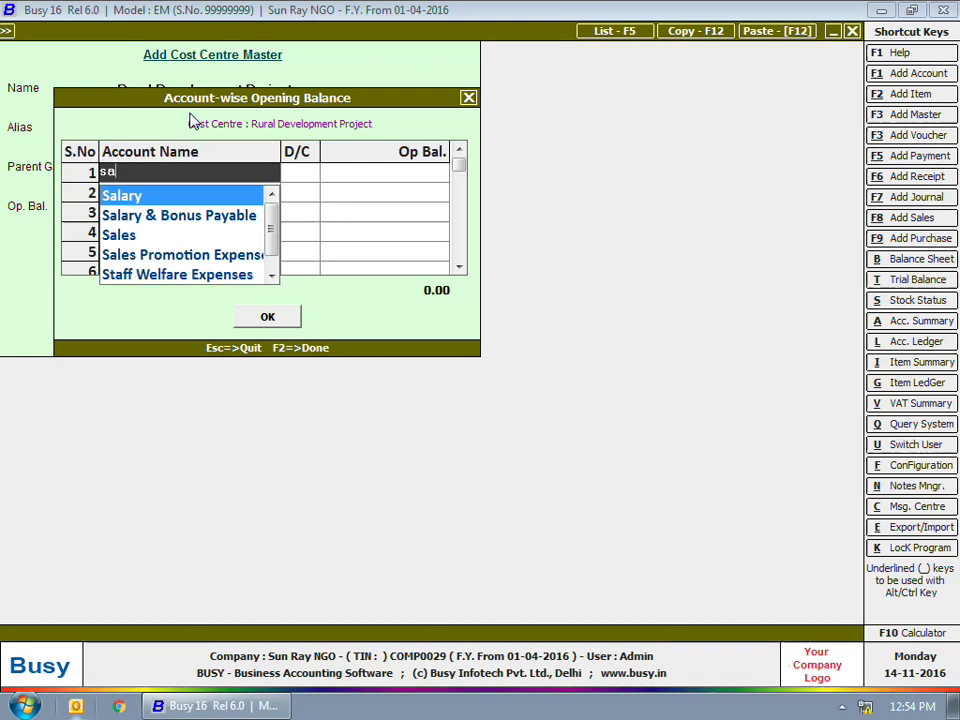
pyautogui.press('Return')
pyautogui.press('Return')
pyautogui.write('60000')
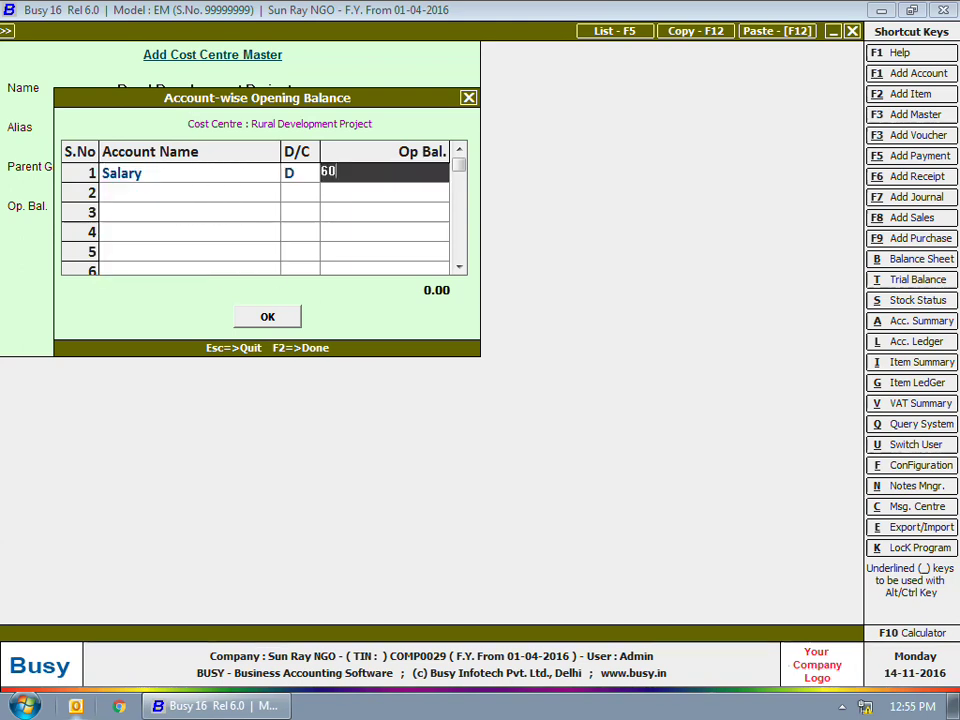
pyautogui.press('Return')
pyautogui.write('staff')
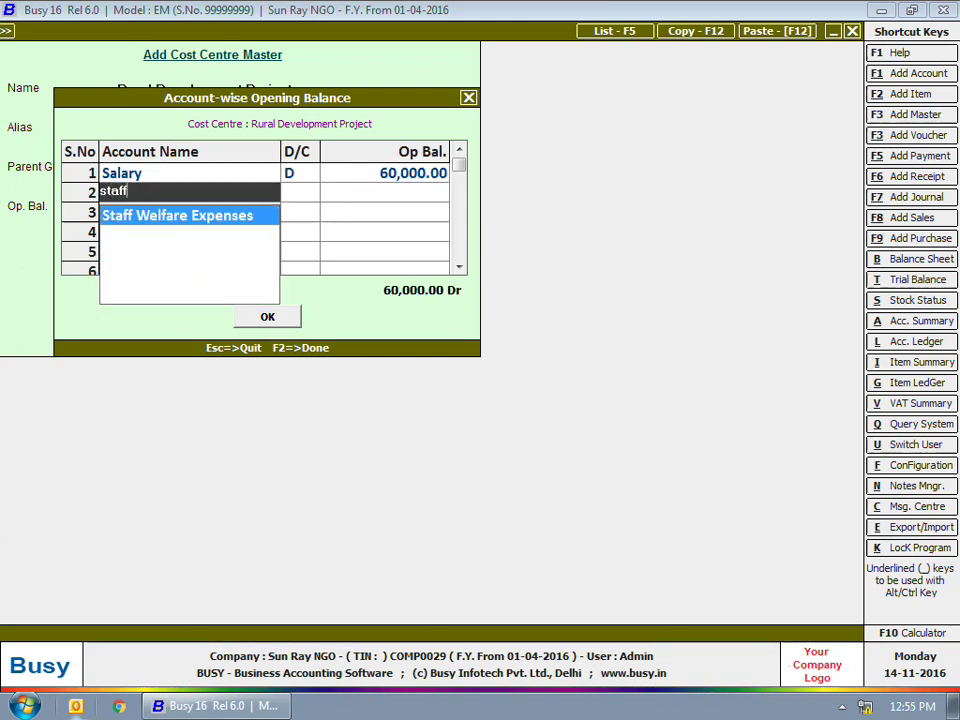
pyautogui.press('Return')
pyautogui.press('Return')
pyautogui.write('20000')
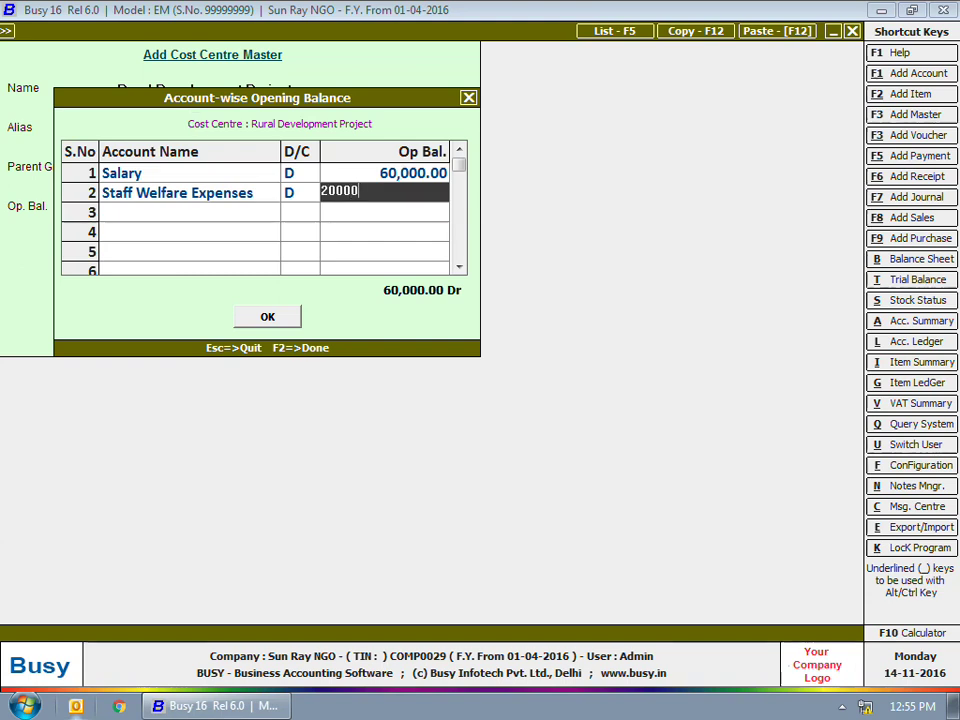
pyautogui.press('Return')
pyautogui.press('F2')
pyautogui.press('Return')
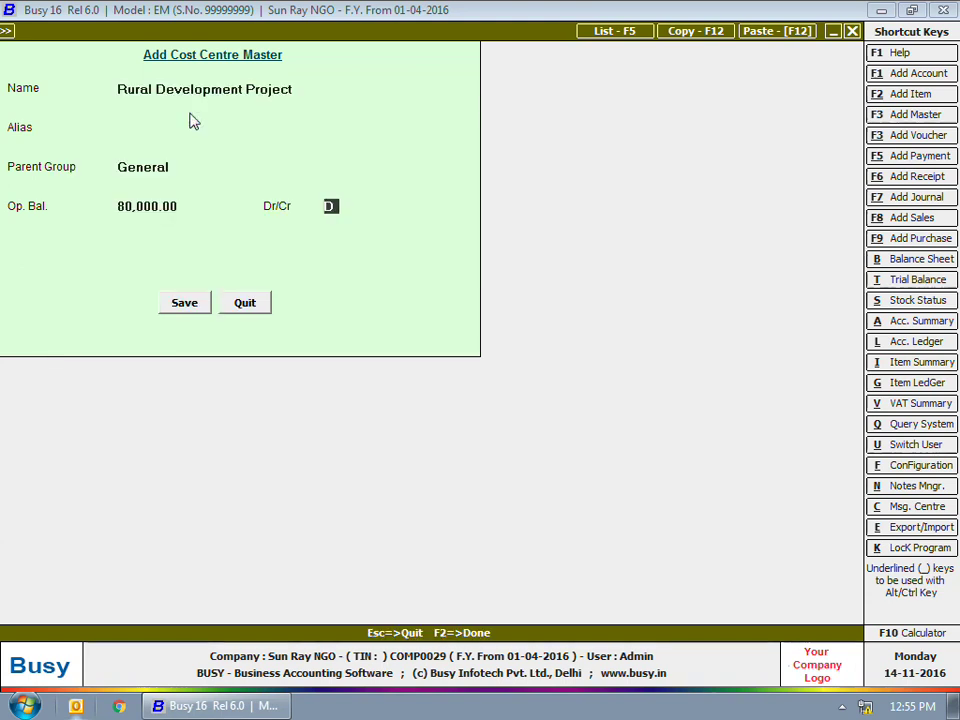
pyautogui.press('Return')
pyautogui.press('Return')
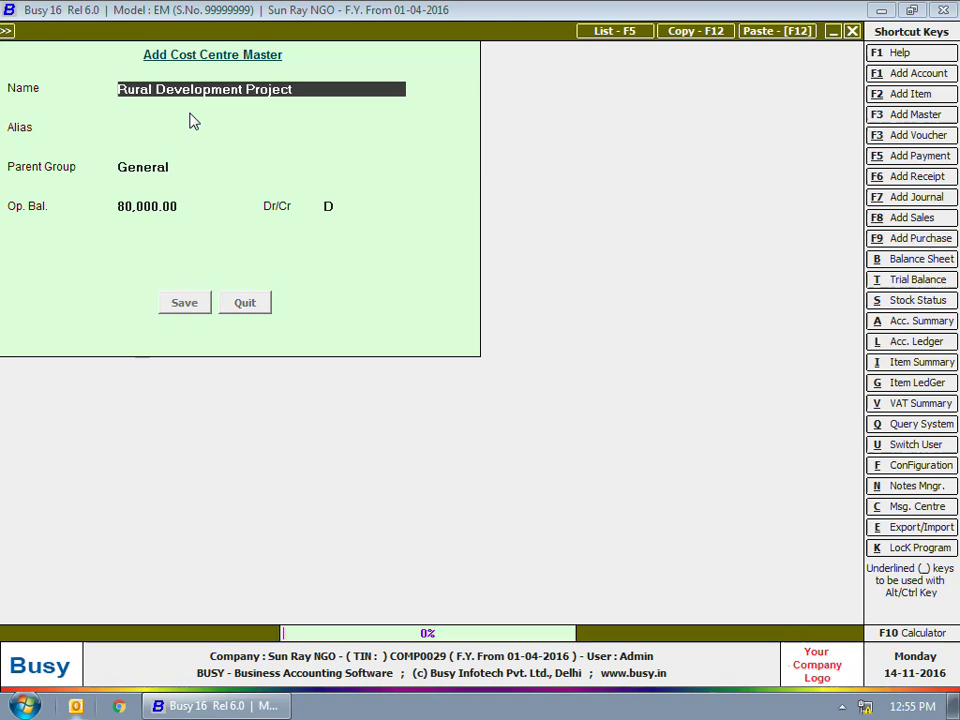
# - Save cost centre 'Youth Empowerment Project' with a Printing & Stationery opening balance of 5,000
pyautogui.write('Youth Empowermen')
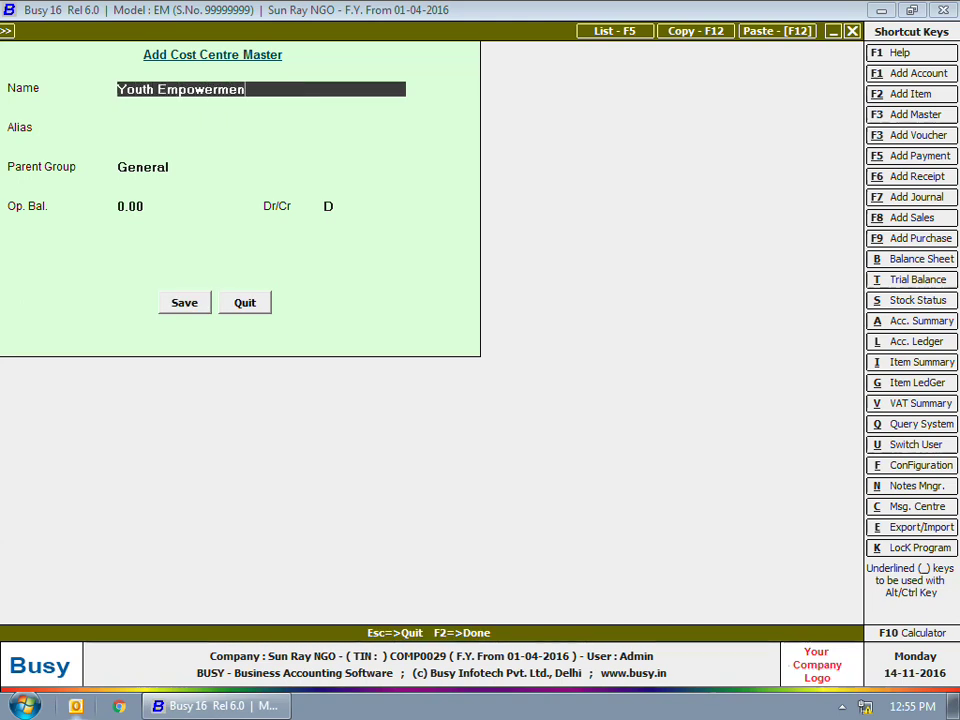
pyautogui.write('t Project')
pyautogui.press('Return')
pyautogui.press('Return')
pyautogui.press('Return')
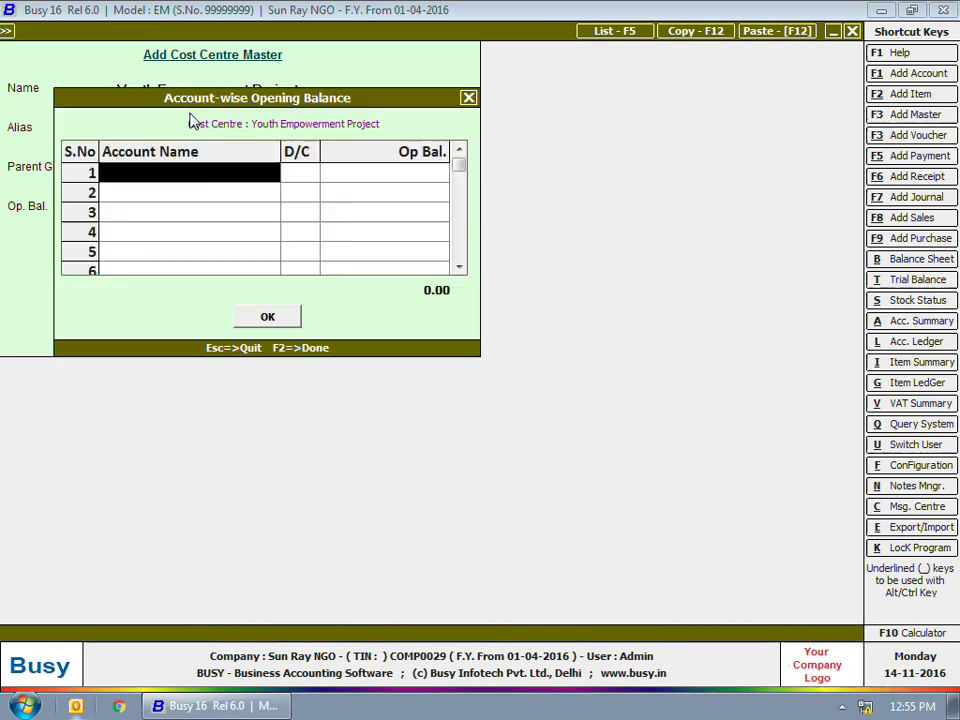
pyautogui.write('p')
pyautogui.press('Down')
pyautogui.press('Down')
pyautogui.press('Up')
pyautogui.press('Return')
pyautogui.press('Return')
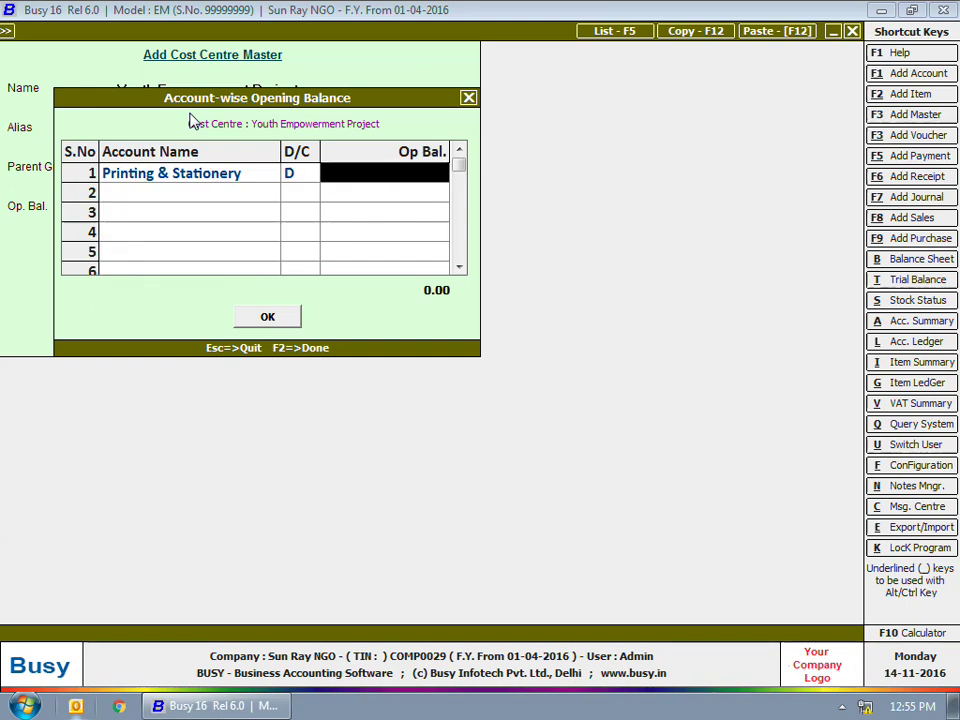
pyautogui.write('5000')
pyautogui.press('Return')
pyautogui.press('Return')
pyautogui.press('F2')
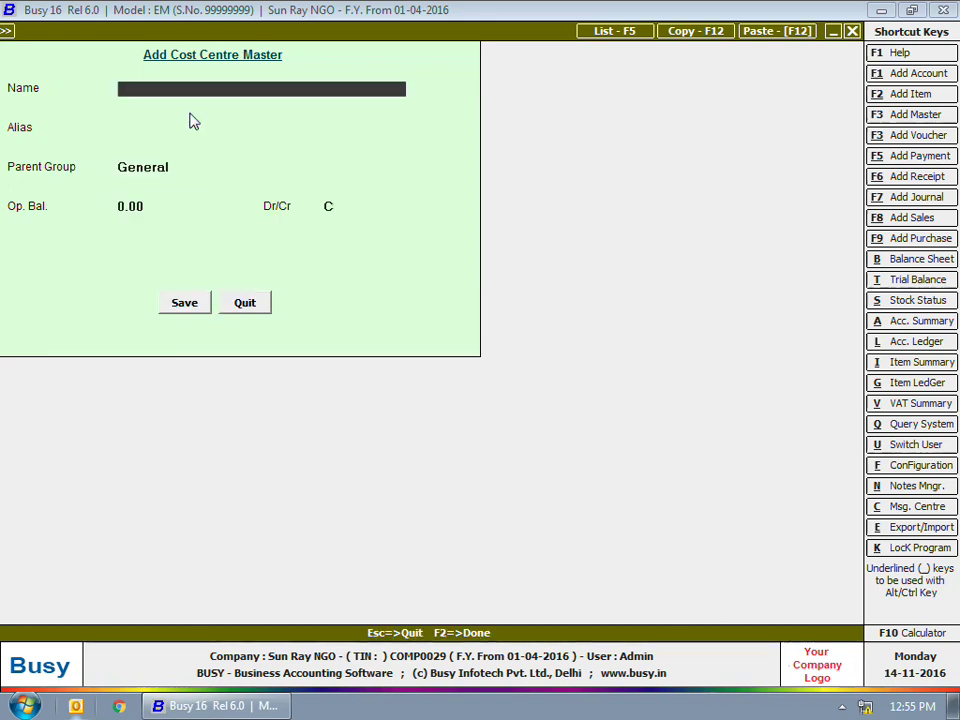
# - Save cost centre 'Educating a Child Poject' under General with no balance, then close the form
pyautogui.write('Educating a Child Poject')
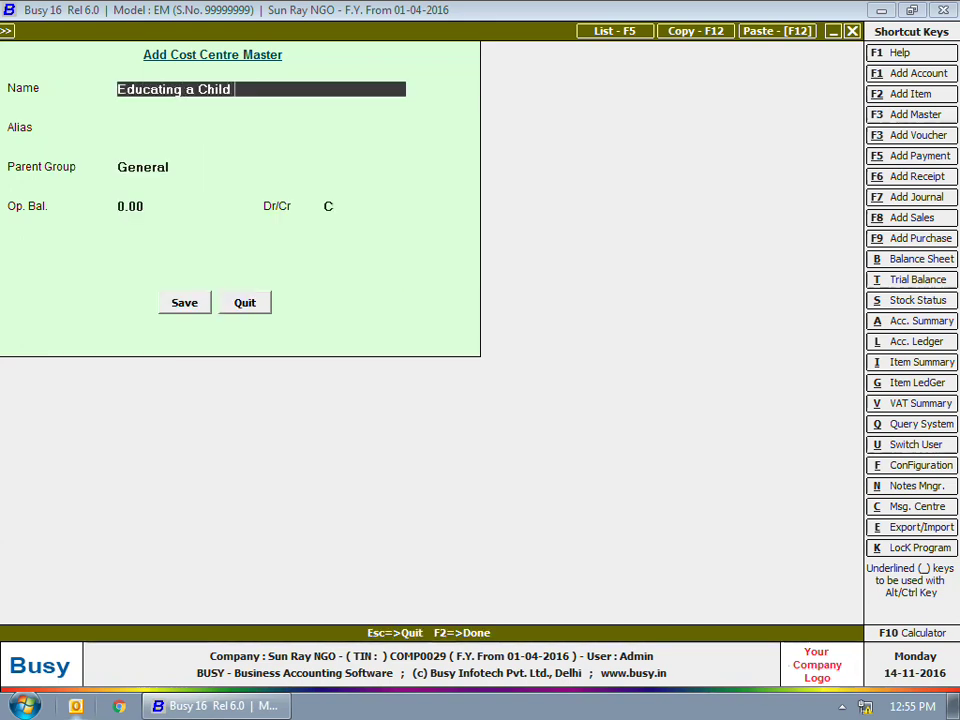
pyautogui.press('Return')
pyautogui.press('Return')
pyautogui.press('Return')
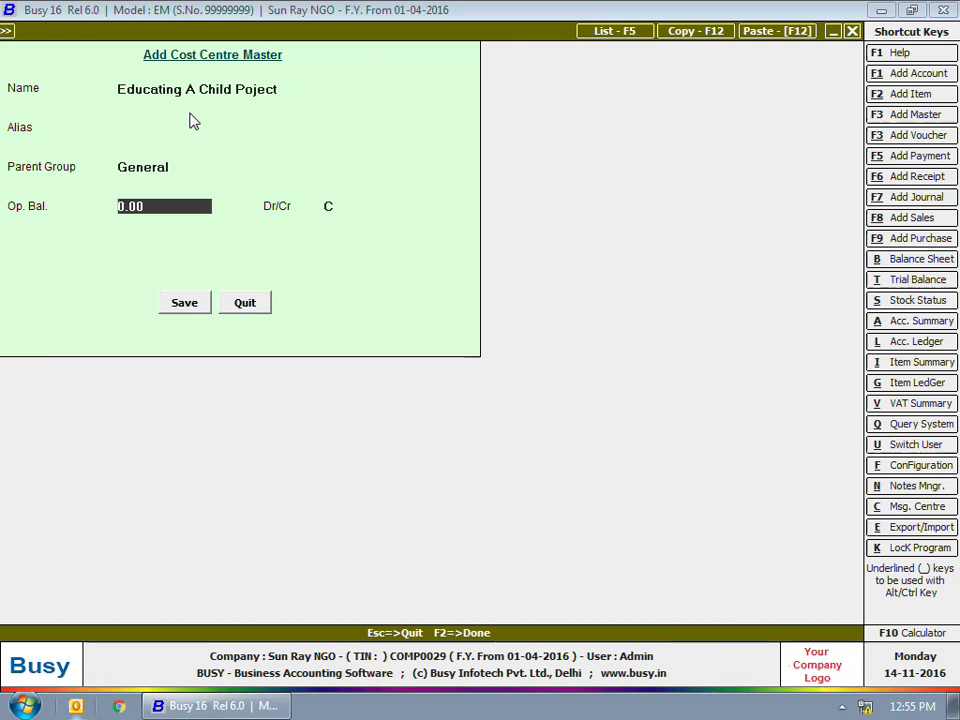
pyautogui.press('Return')
pyautogui.press('Return')
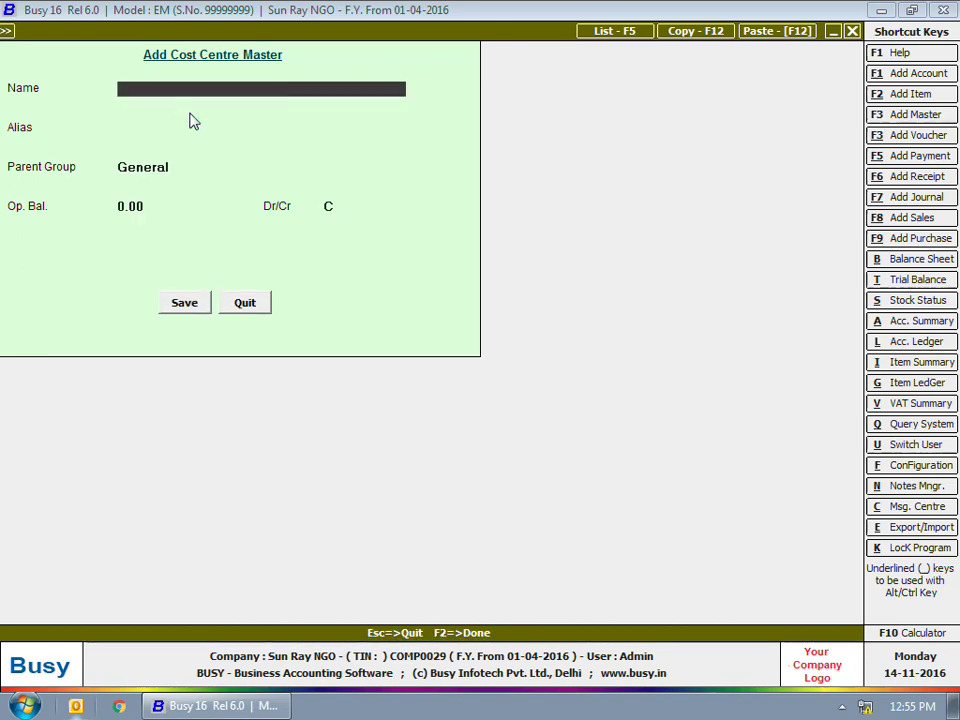
pyautogui.press('Escape')
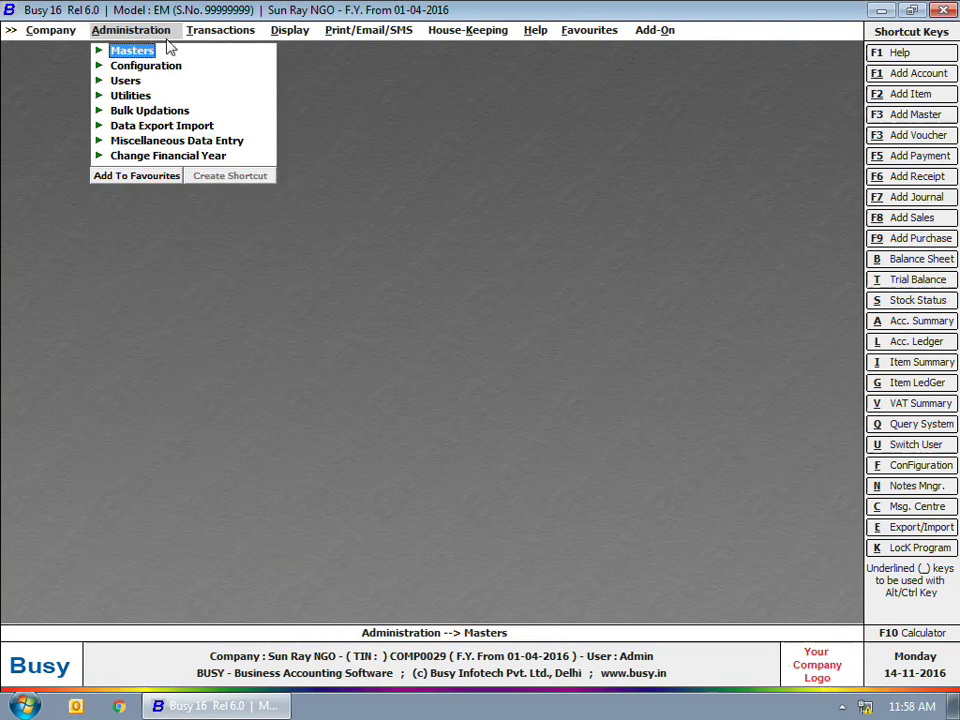
# - Set the Telephone Expenses account to allocate amounts to cost centres and save it
pyautogui.click(140, 50)
pyautogui.click(165, 65)
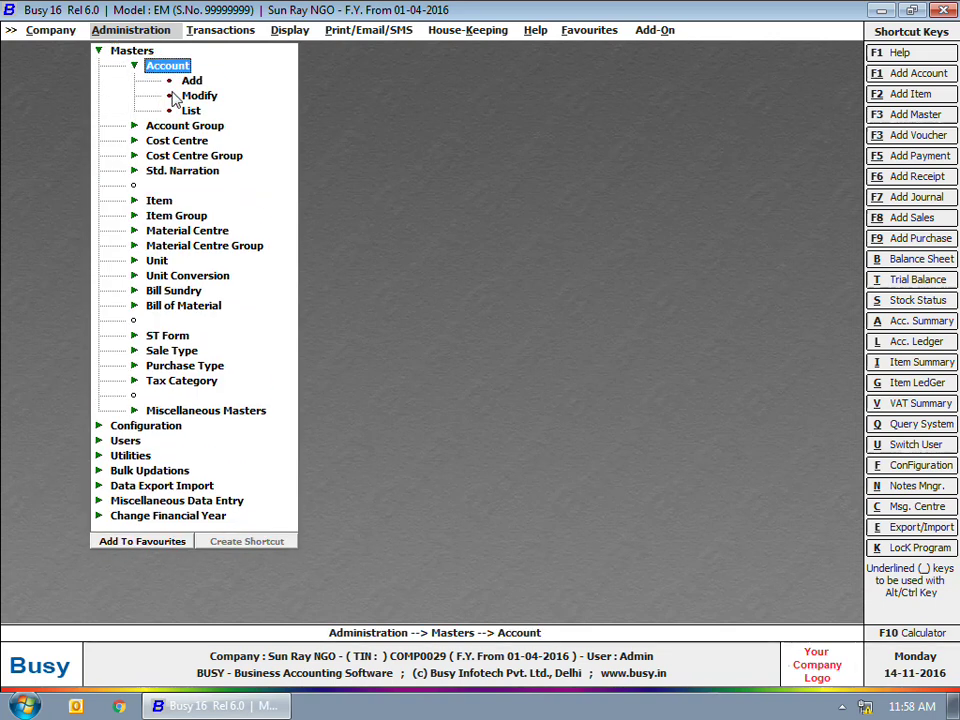
pyautogui.click(185, 96)
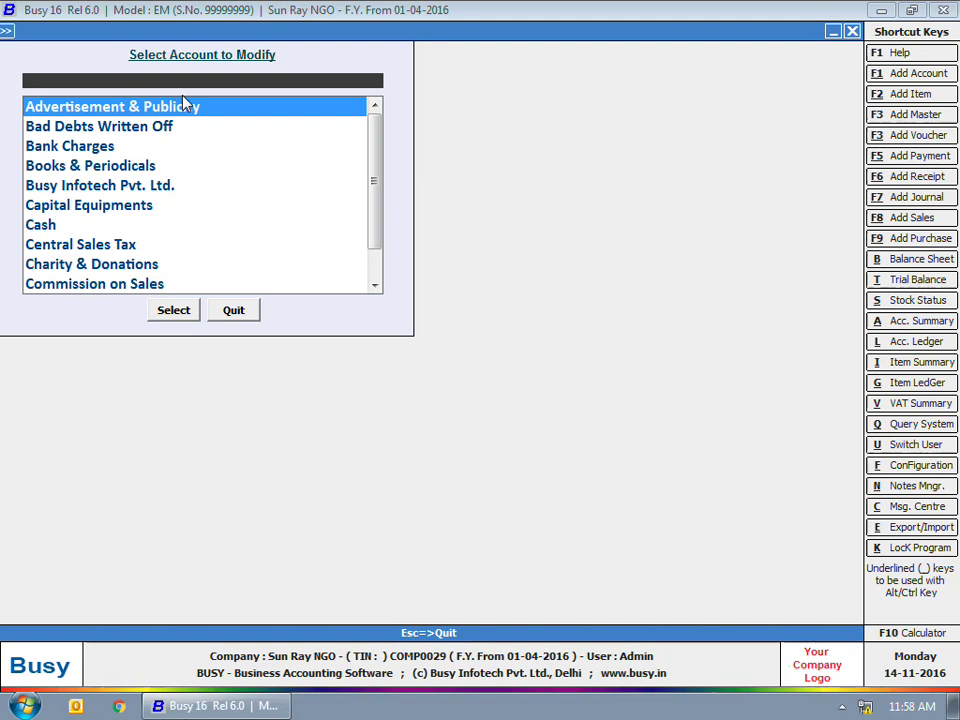
pyautogui.write('te')
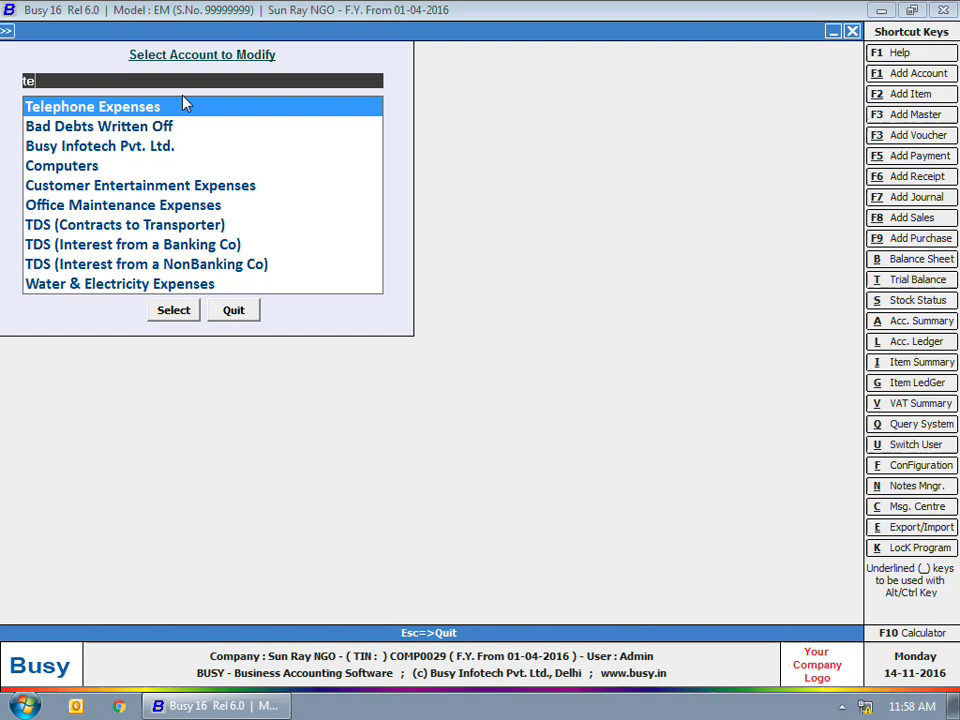
pyautogui.press('Return')
pyautogui.press('Return')
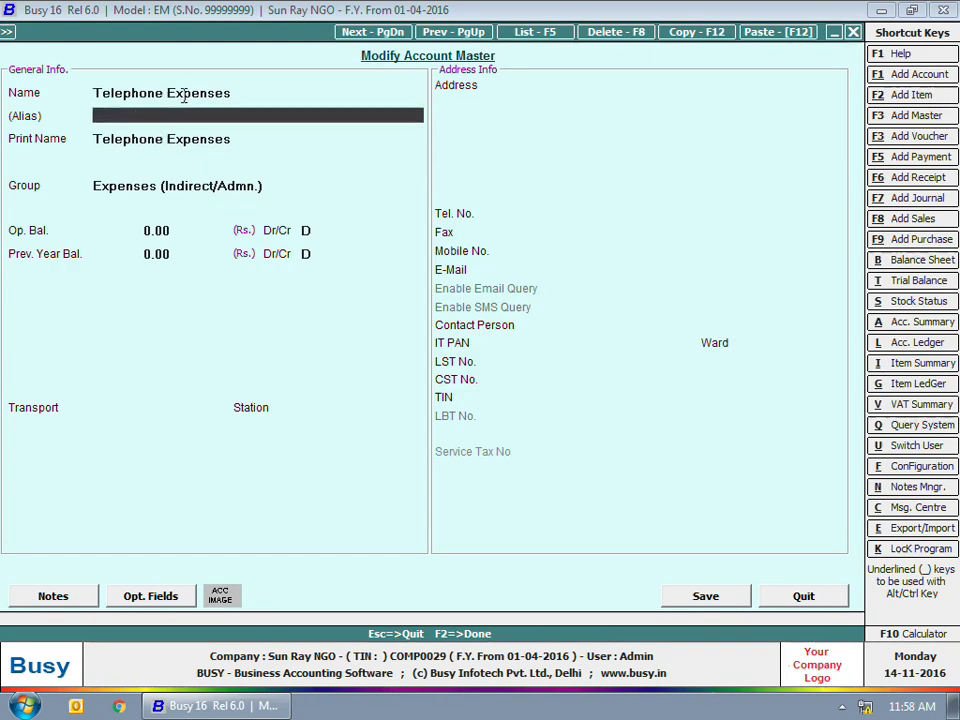
pyautogui.press('Return')
pyautogui.press('Return')
pyautogui.press('Return')
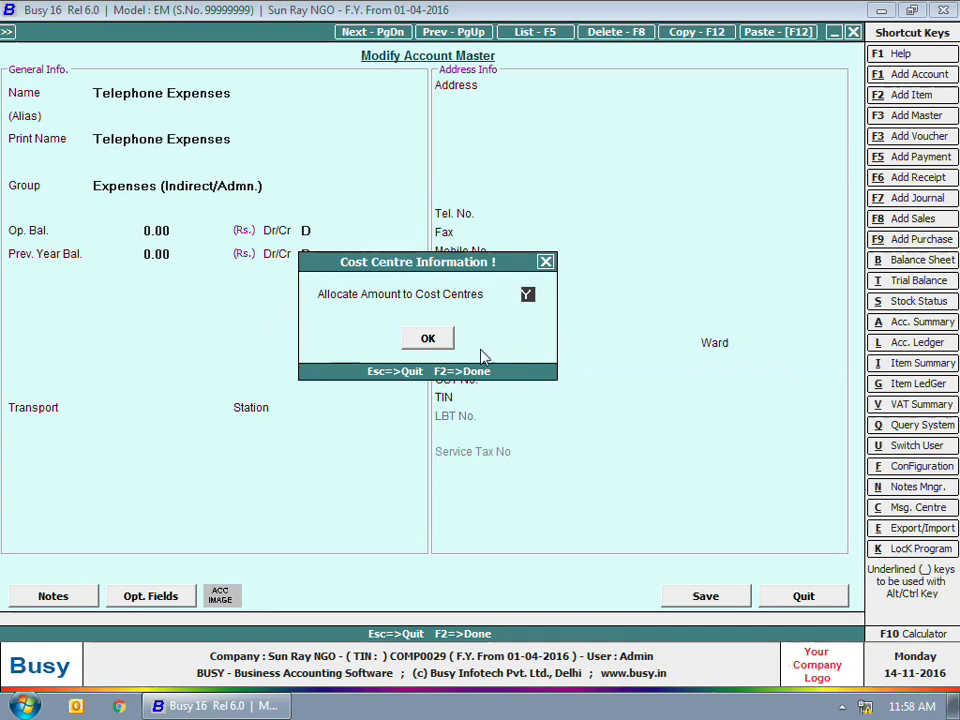
pyautogui.press('Return')
pyautogui.press('Escape')
pyautogui.press('Return')
pyautogui.press('Escape')
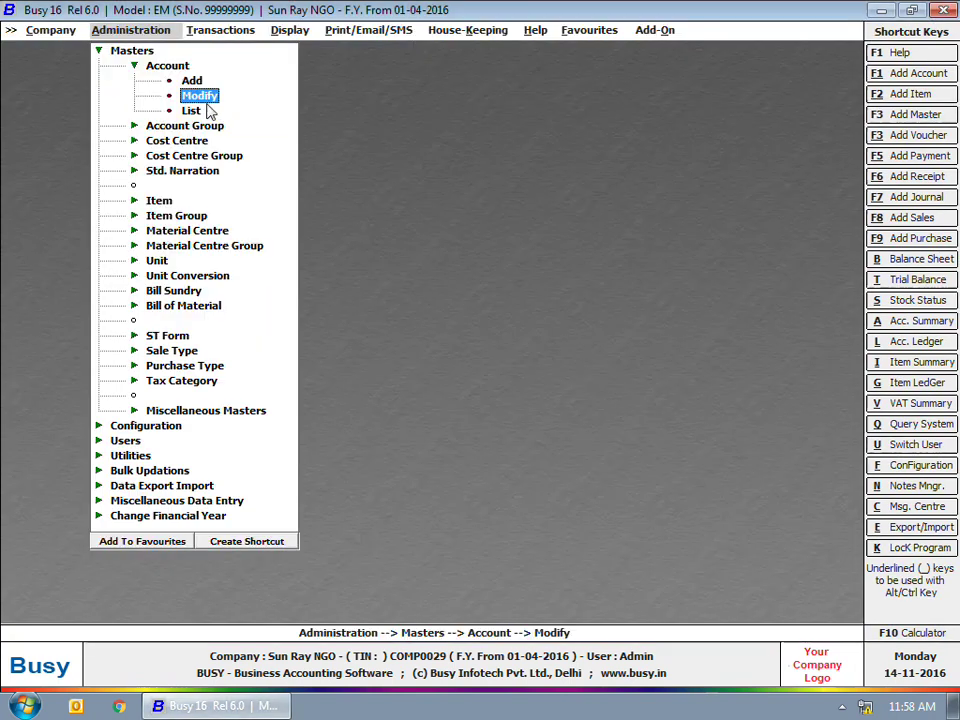
# - Set the Salary account to allocate amounts to cost centres and save it
pyautogui.click(200, 96)
pyautogui.write('salary')
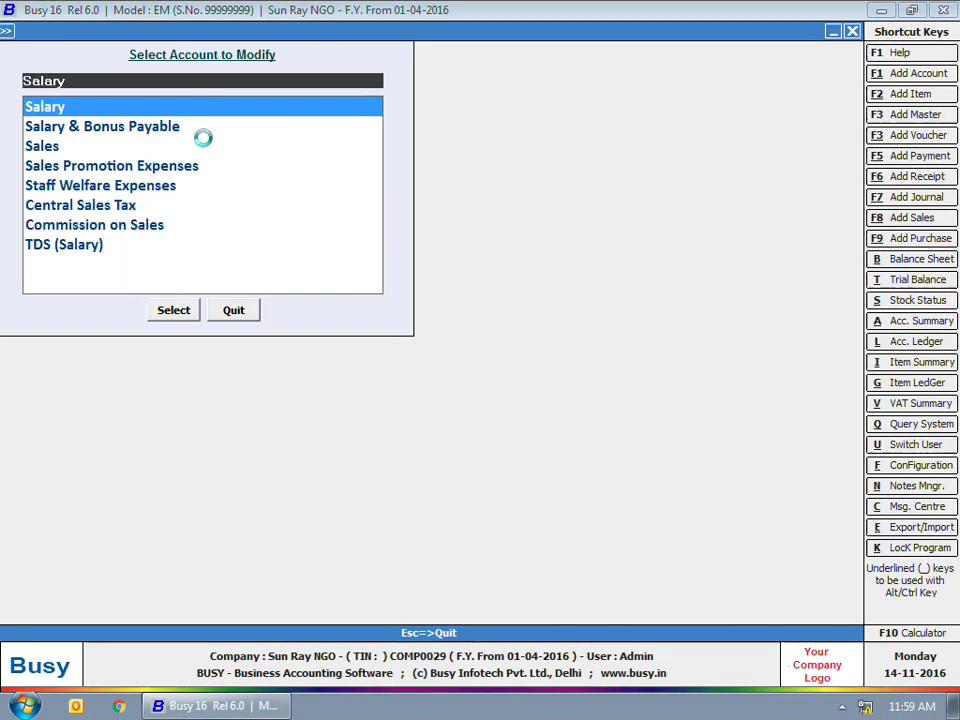
pyautogui.press('Return')
pyautogui.click(148, 180)
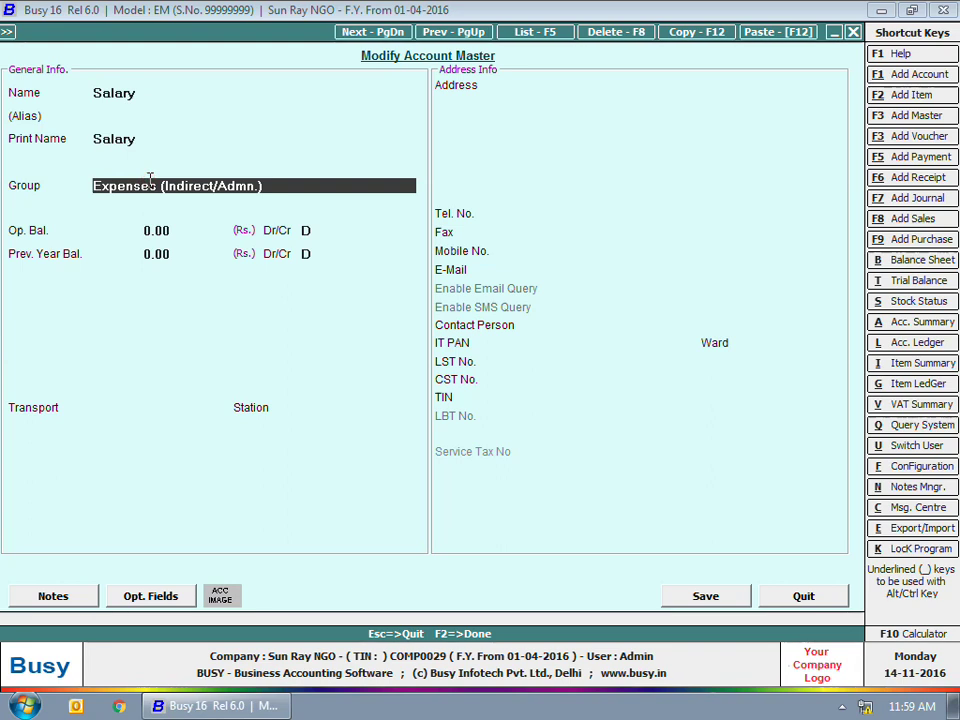
pyautogui.press('Return')
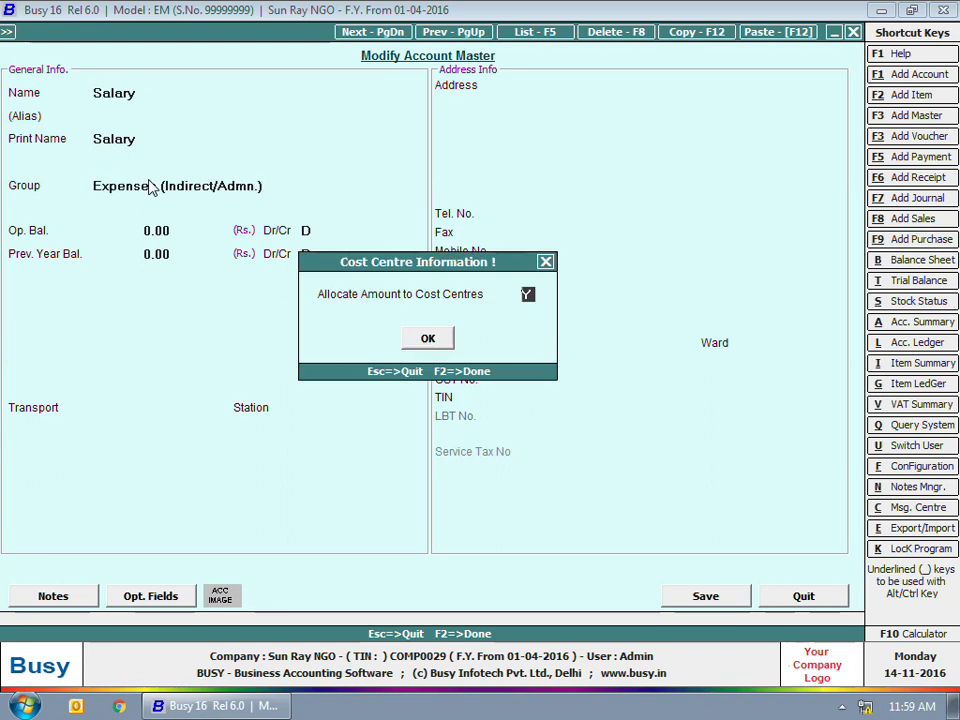
pyautogui.click(428, 340)
pyautogui.press('Escape')
pyautogui.press('Return')
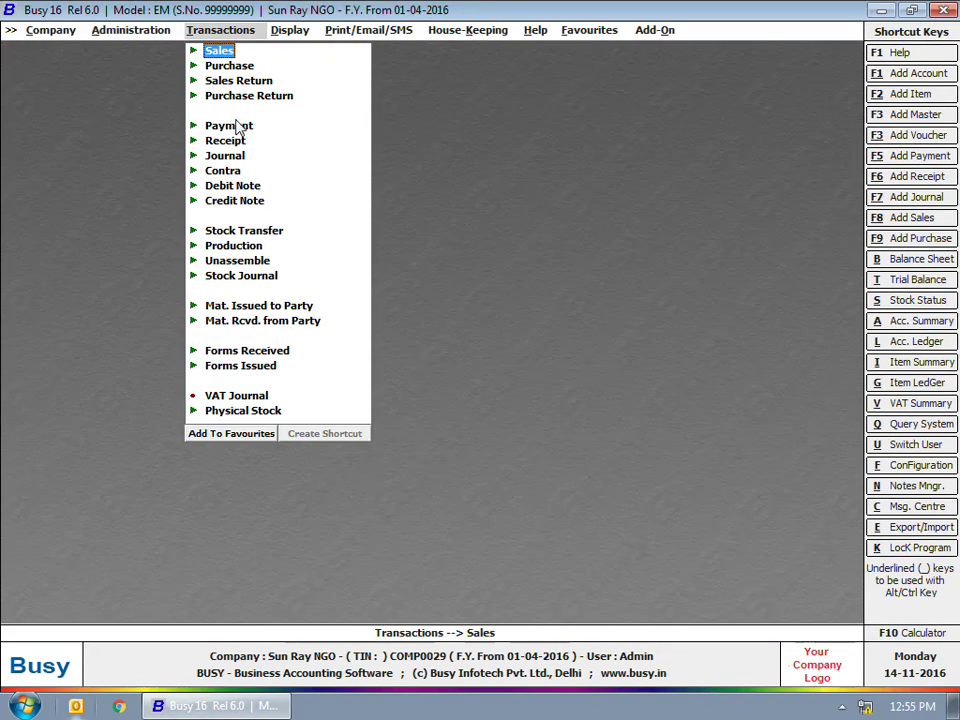
pyautogui.click(230, 125)
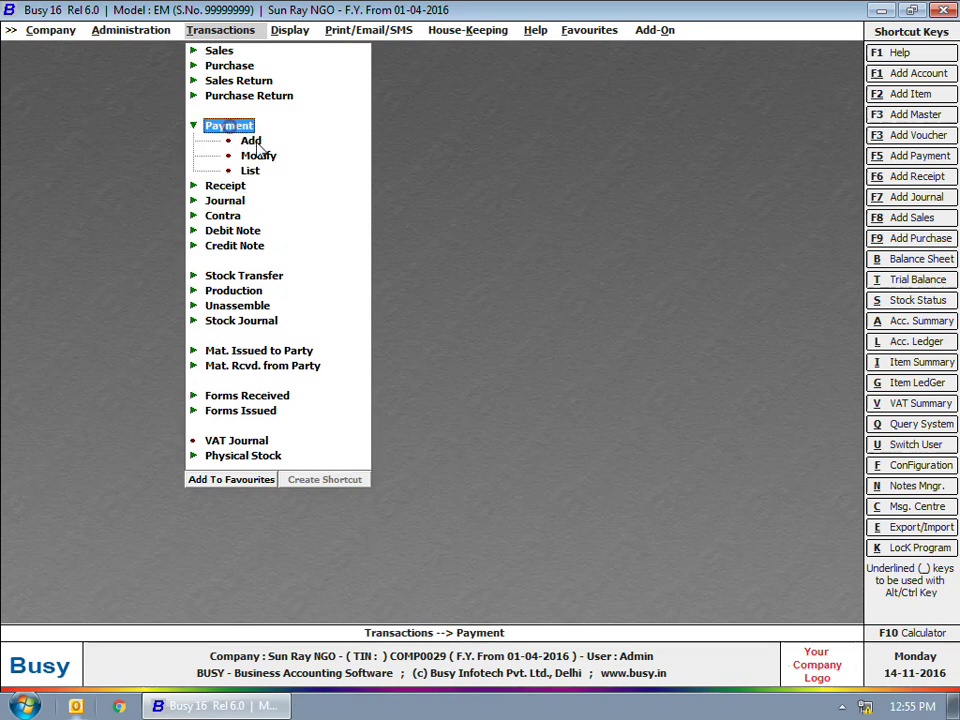
# - Start a 10-04-2016 payment debiting Telephone 2,000 and Water & Electricity 3,000 against Cash
pyautogui.click(251, 141)
pyautogui.press('Return')
pyautogui.write('10')
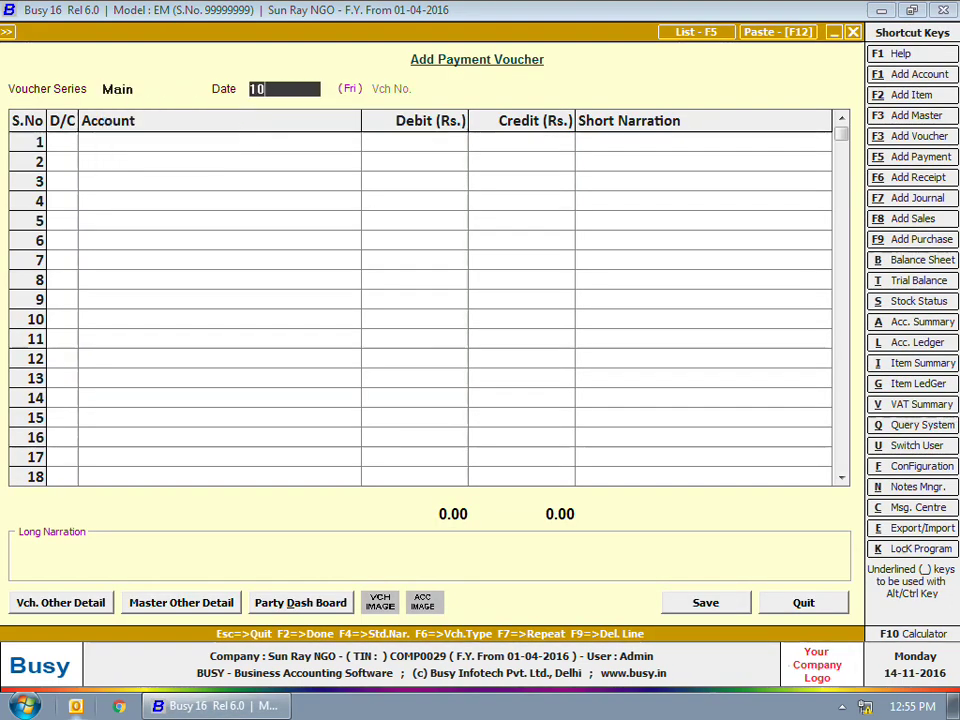
pyautogui.press('Return')
pyautogui.press('Return')
pyautogui.press('Return')
pyautogui.write('2000')
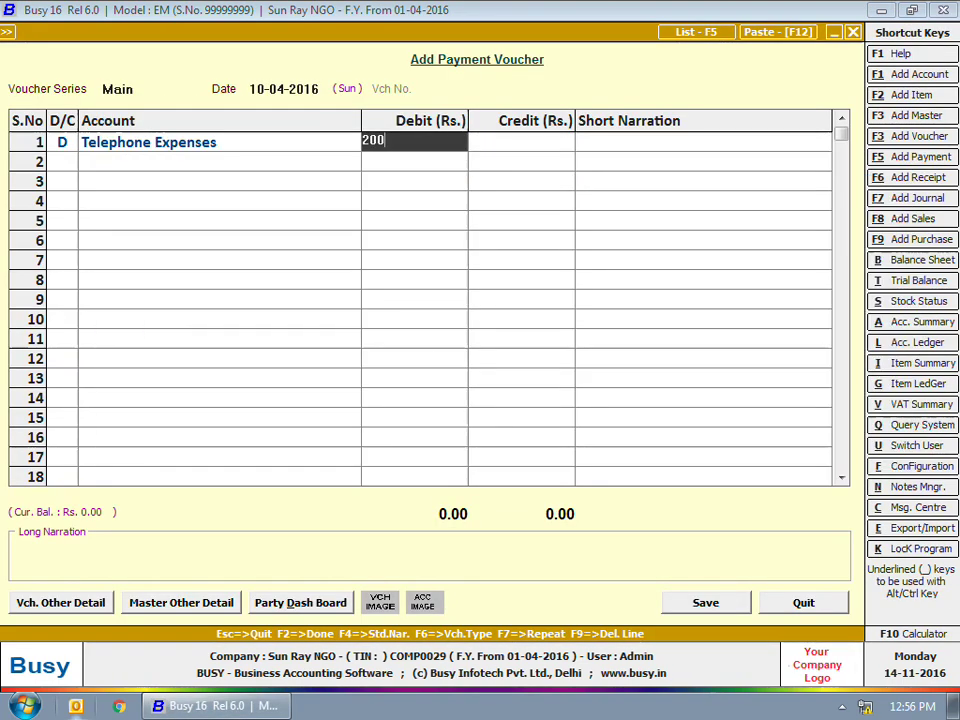
pyautogui.press('Return')
pyautogui.press('Return')
pyautogui.press('Return')
pyautogui.write('wate')
pyautogui.press('Return')
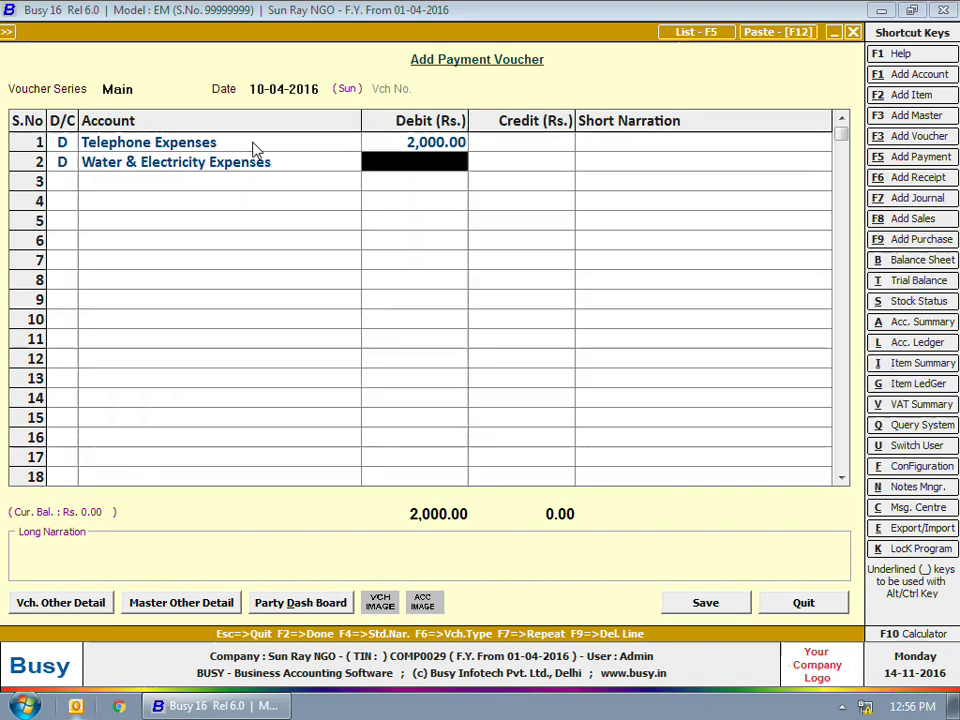
pyautogui.write('3000')
pyautogui.press('Return')
pyautogui.press('Return')
pyautogui.press('Return')
pyautogui.write('cash')
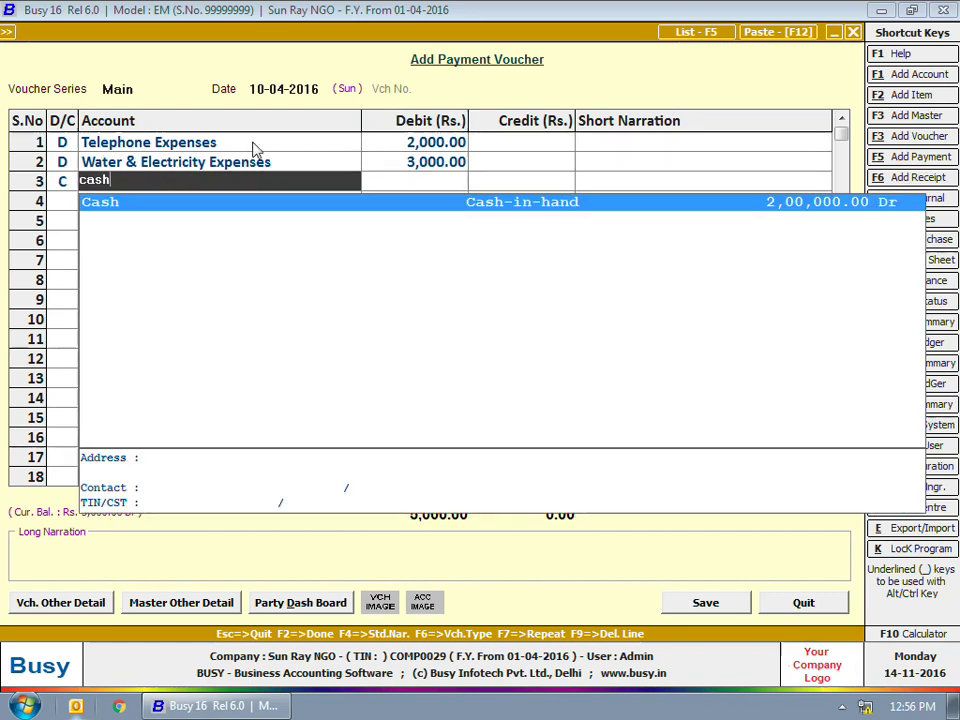
pyautogui.press('Return')
pyautogui.press('Return')
pyautogui.press('Return')
pyautogui.press('Return')
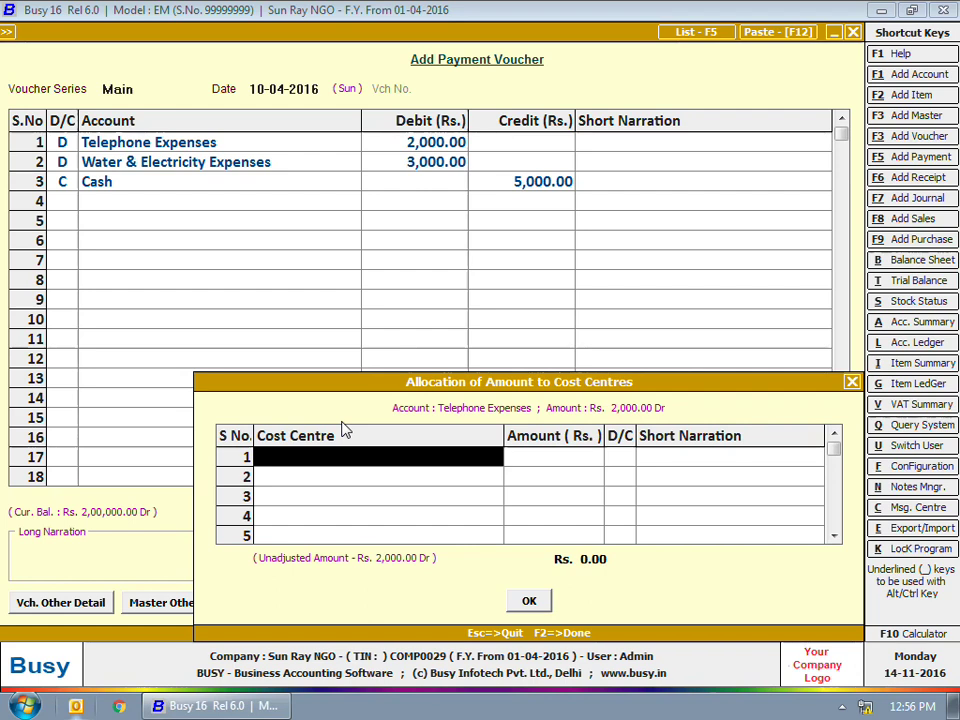
# - Split the Telephone 2,000 as 1,000 each to Youth Empowerment and Educating a Child projects
pyautogui.write('yo')
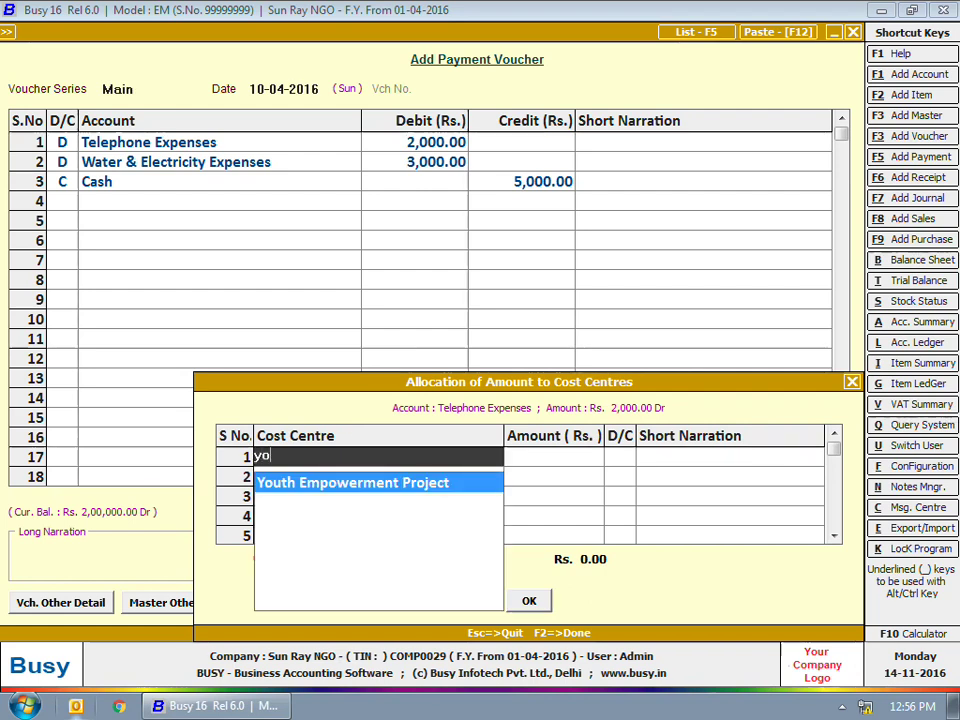
pyautogui.press('Return')
pyautogui.write('1000')
pyautogui.press('Return')
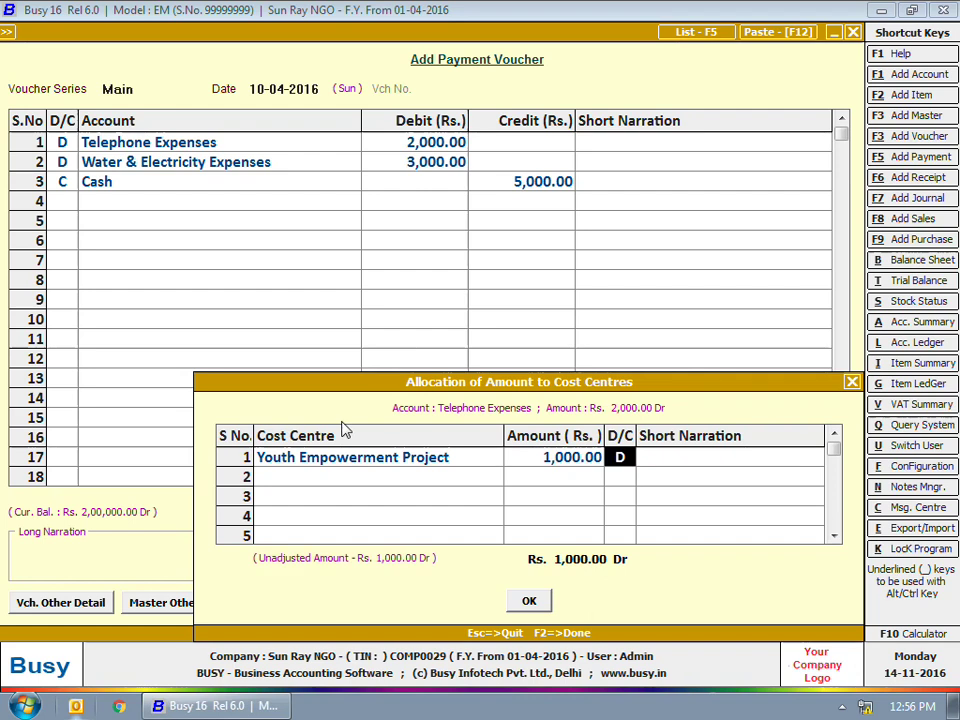
pyautogui.press('Return')
pyautogui.press('Return')
pyautogui.write('e')
pyautogui.press('Return')
pyautogui.press('Return')
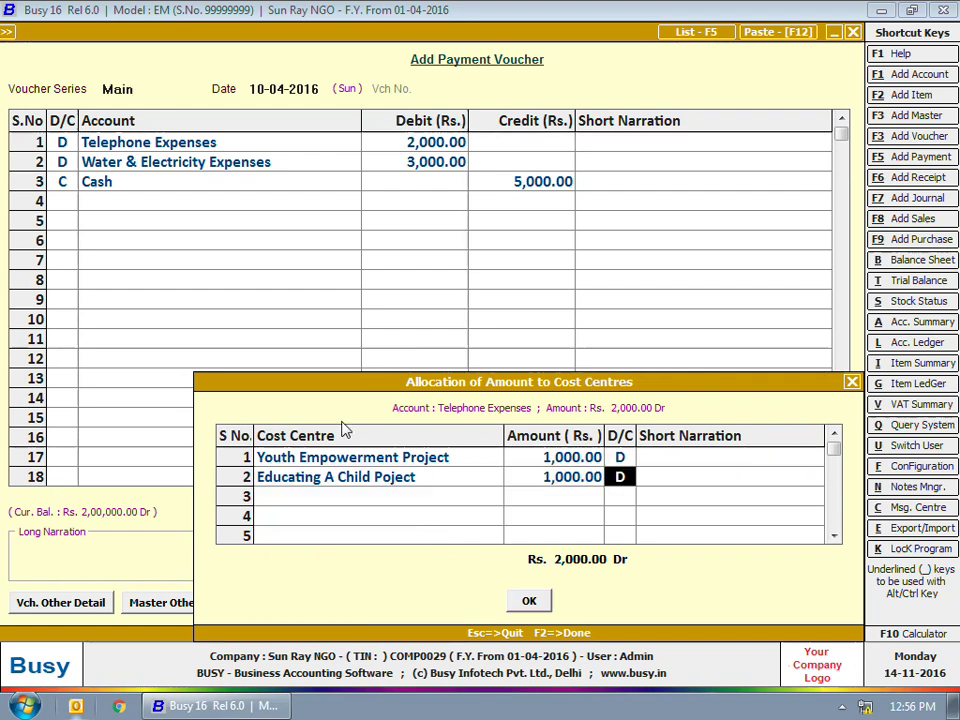
pyautogui.press('Return')
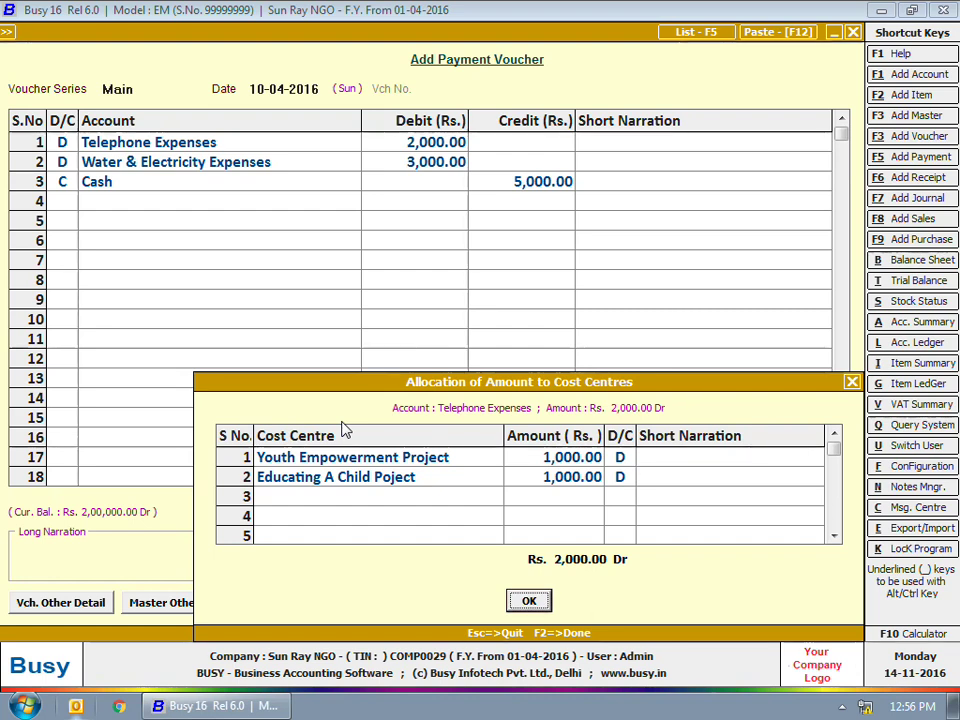
pyautogui.press('Return')
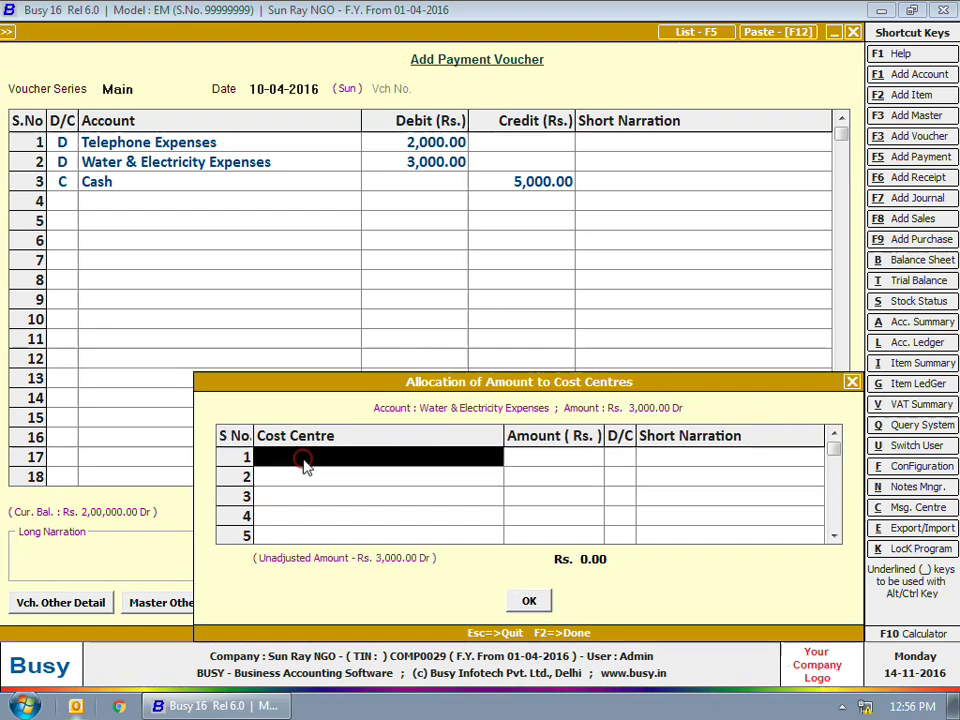
# - Split Water & Electricity 3,000 as 1,500 each to both projects and save the voucher
pyautogui.write('yo')
pyautogui.press('Return')
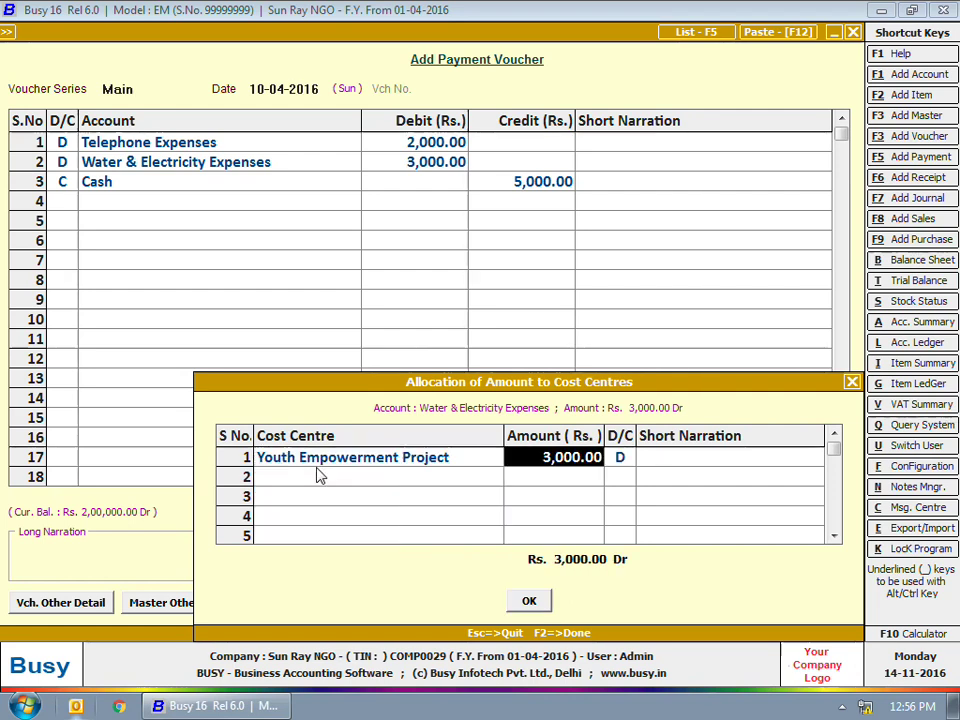
pyautogui.write('1500')
pyautogui.press('Return')
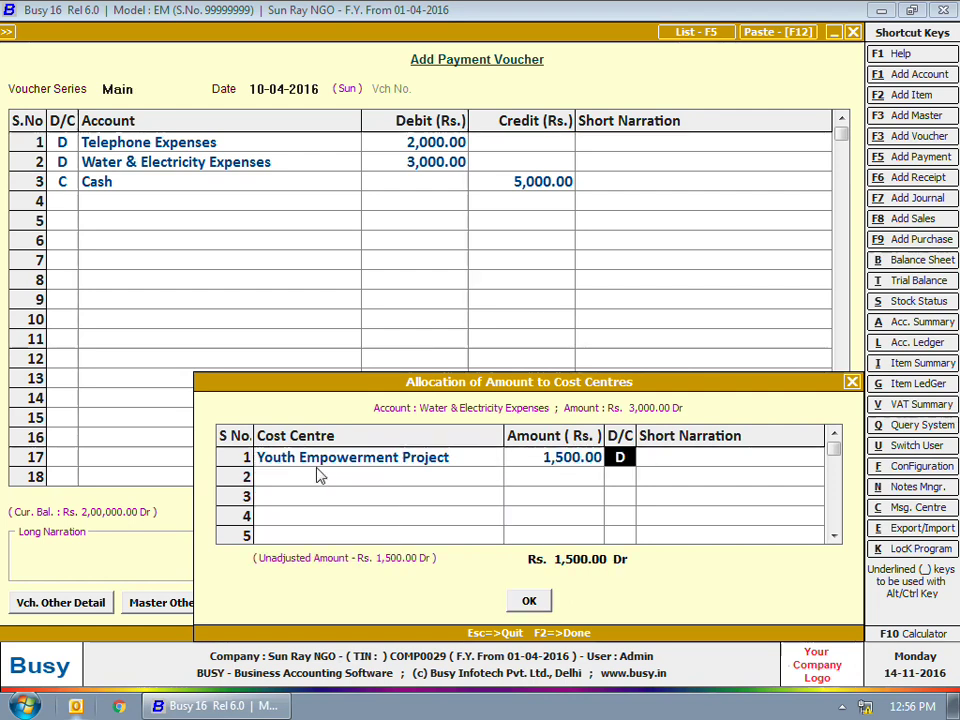
pyautogui.press('Return')
pyautogui.write('ed')
pyautogui.press('Return')
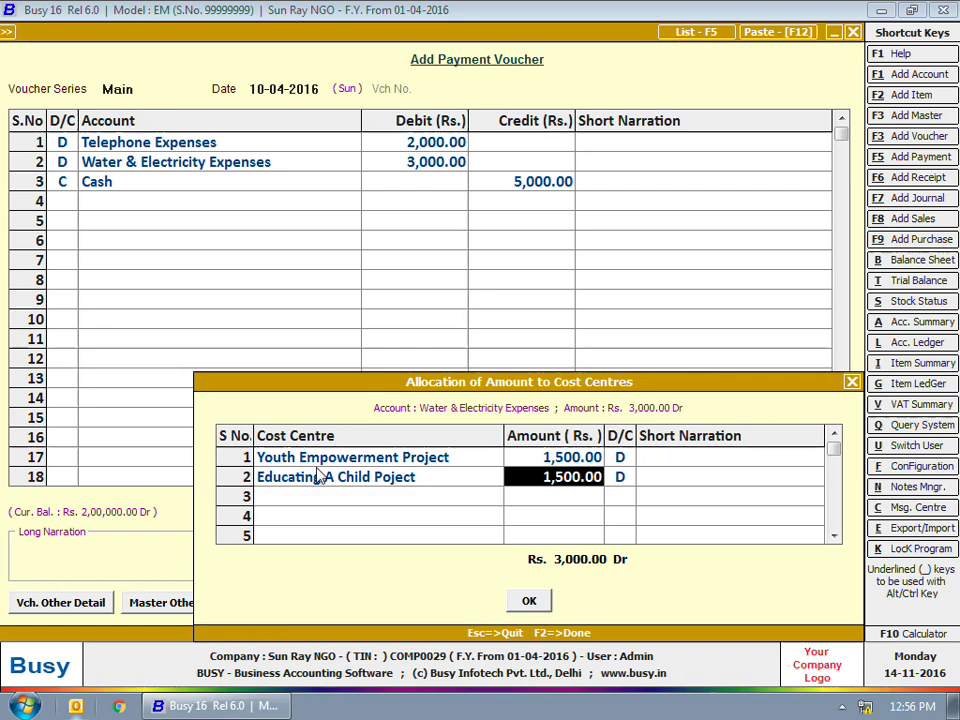
pyautogui.press('Return')
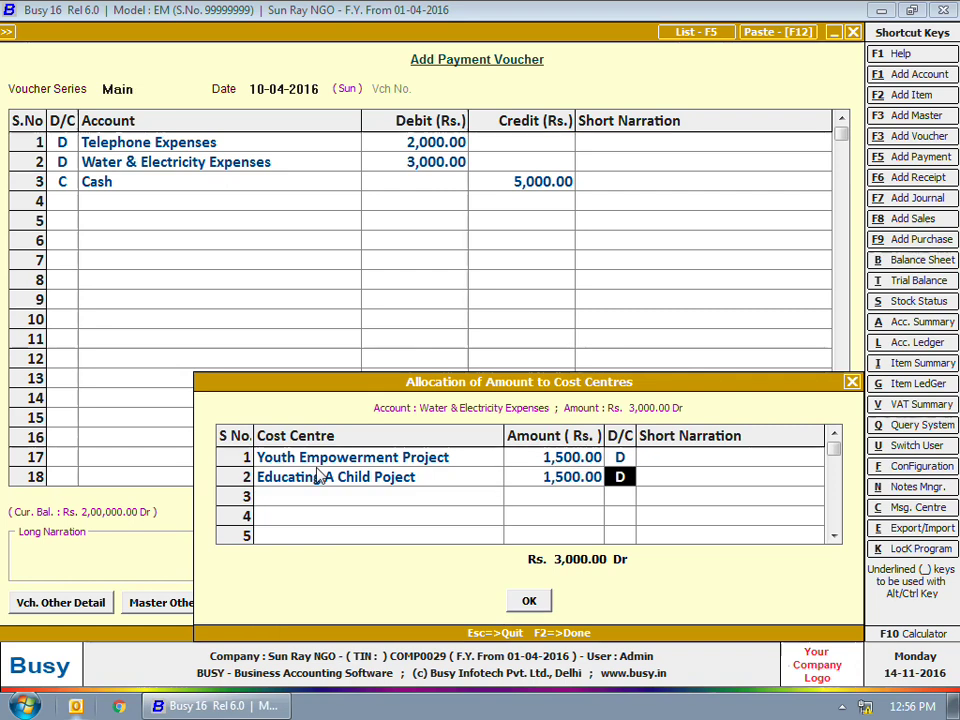
pyautogui.press('F2')
pyautogui.press('F2')
pyautogui.press('Return')
pyautogui.press('Return')
pyautogui.press('Return')
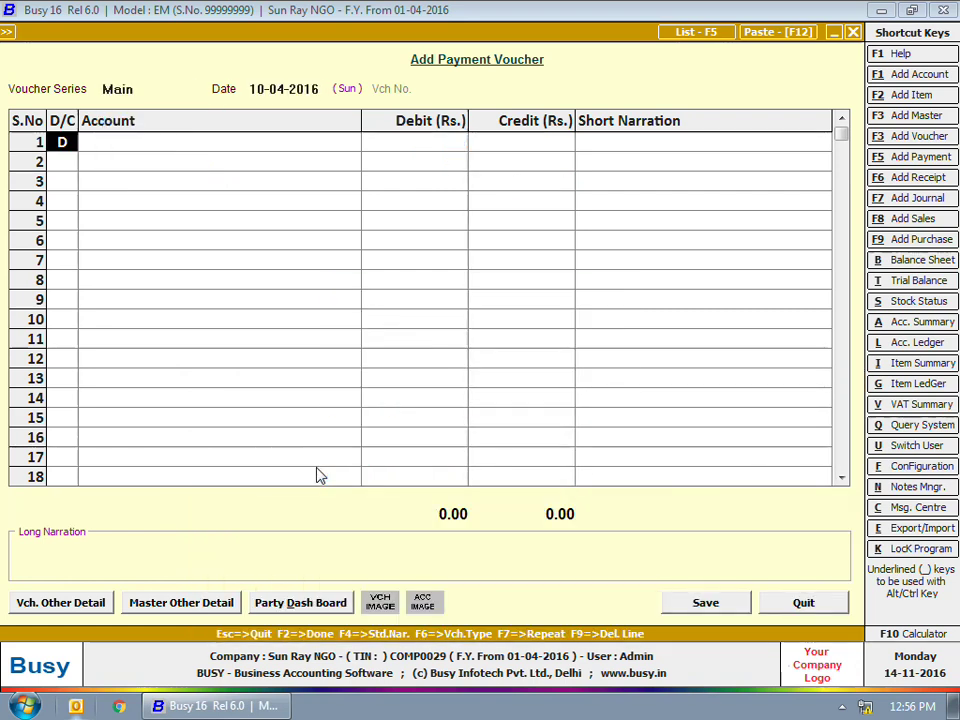
# - Save a 30,000 Salary payment from Cash allocated wholly to Rural Development Project, then exit vouchers
pyautogui.press('Return')
pyautogui.write('sa')
pyautogui.press('Return')
pyautogui.write('30,00')
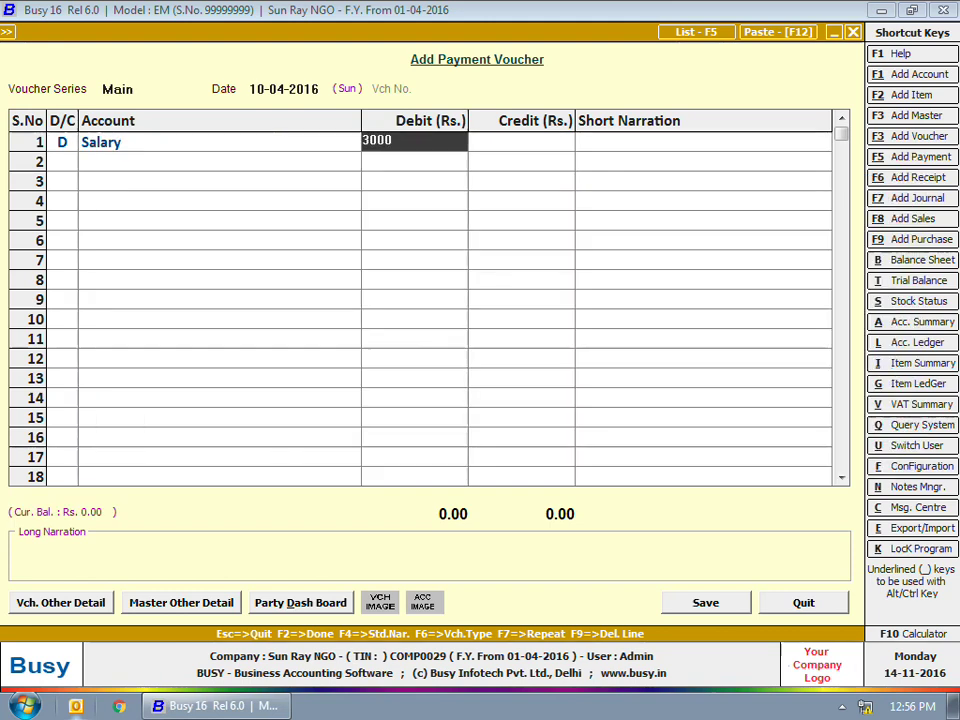
pyautogui.press('Return')
pyautogui.press('Return')
pyautogui.press('Return')
pyautogui.press('Return')
pyautogui.press('Return')
pyautogui.press('Return')
pyautogui.press('F2')
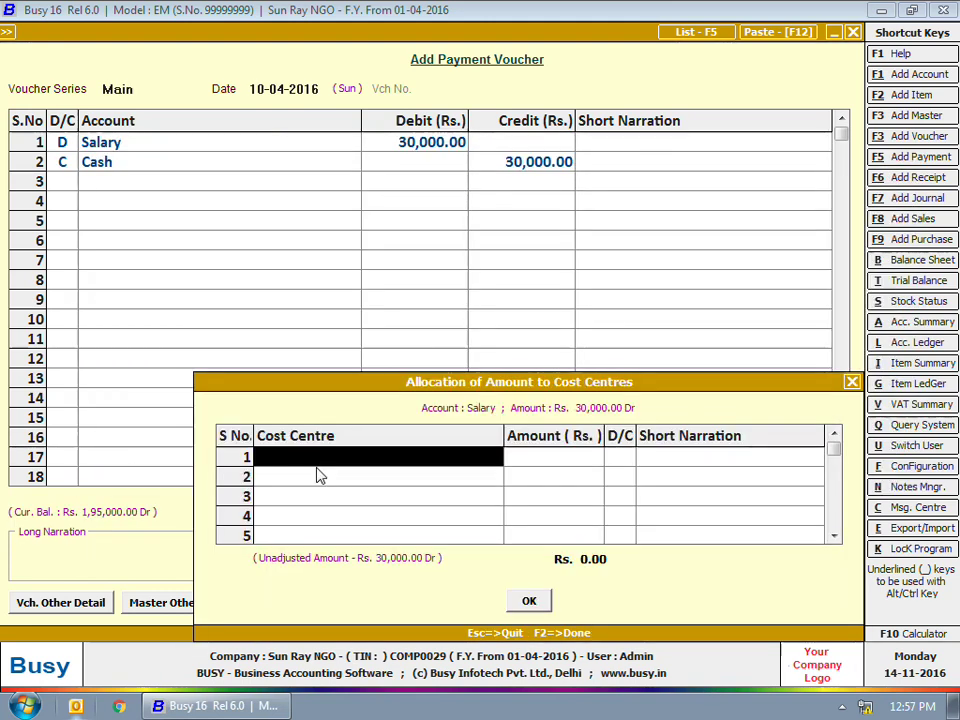
pyautogui.press('Down')
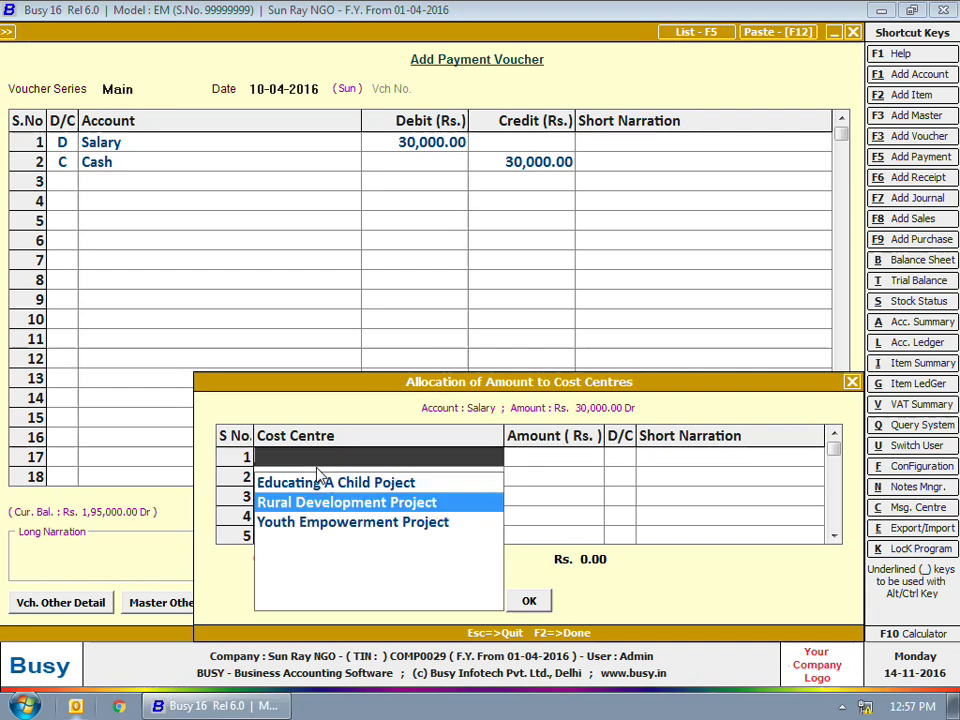
pyautogui.press('Return')
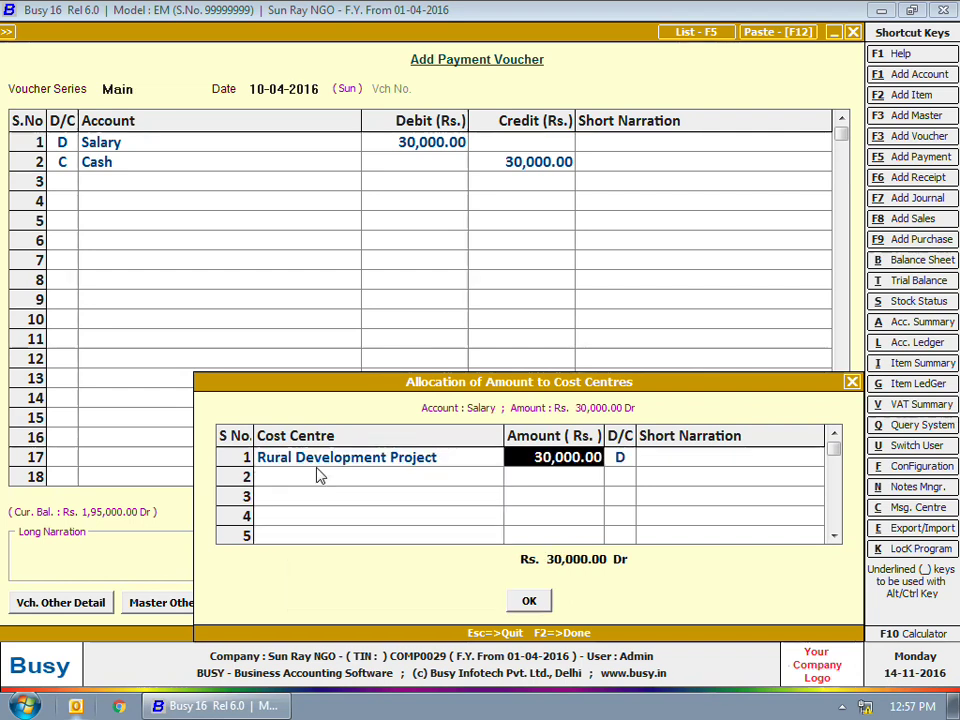
pyautogui.press('Return')
pyautogui.press('Return')
pyautogui.press('Return')
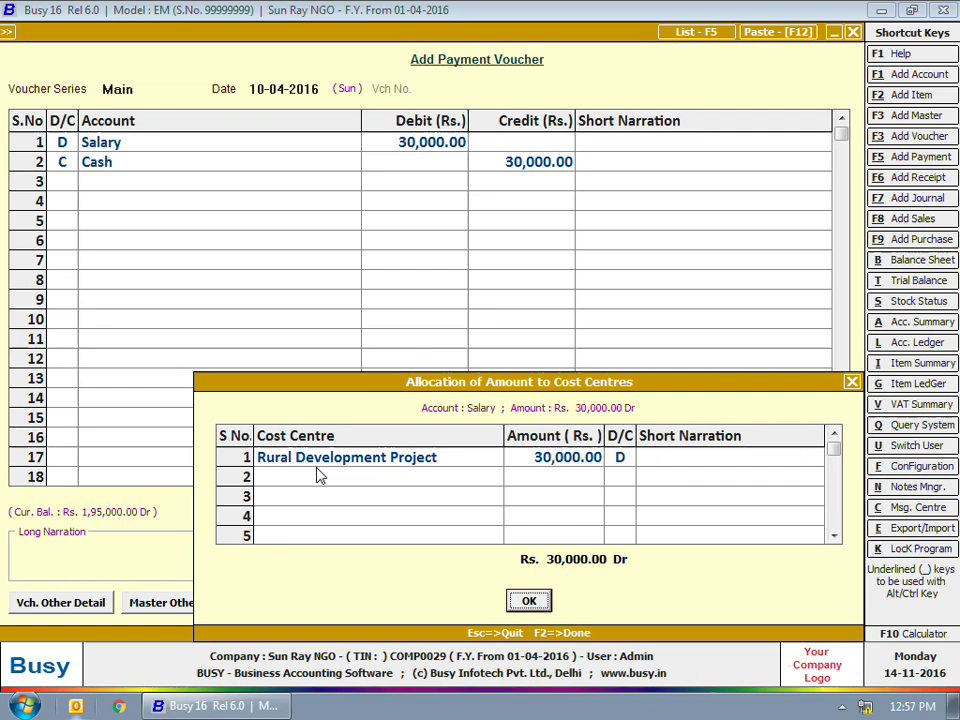
pyautogui.press('Return')
pyautogui.press('F2')
pyautogui.press('Return')
pyautogui.press('Escape')
pyautogui.press('Escape')
pyautogui.press('Escape')
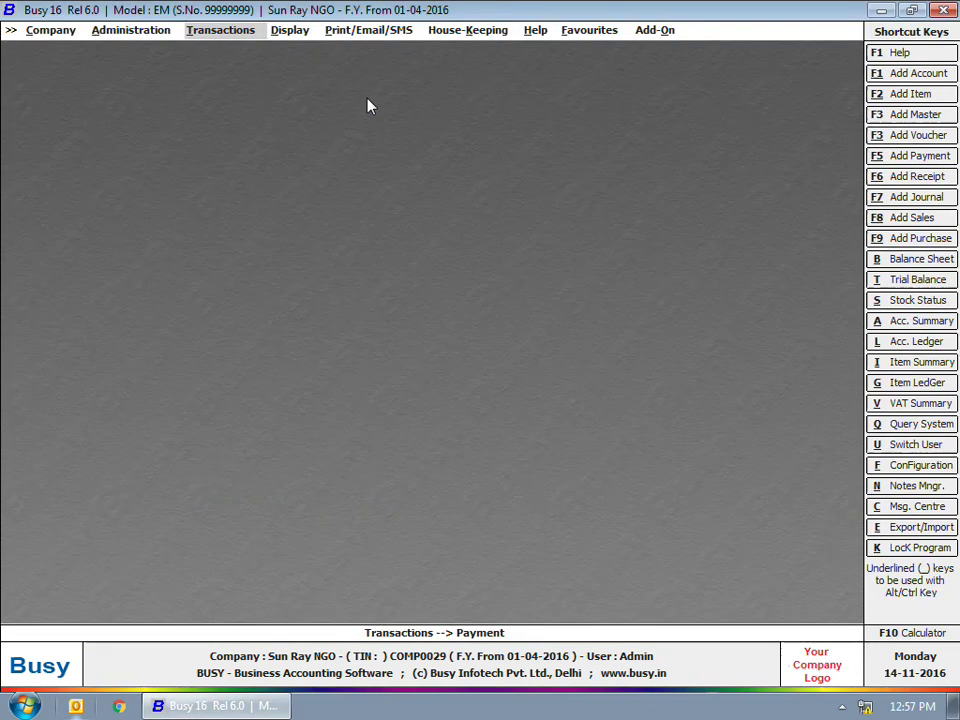
# - Review the detailed Cost Centre Trial from 1-4-2016 to 10-4-2016 showing 1,15,000 Dr closing
pyautogui.click(288, 29)
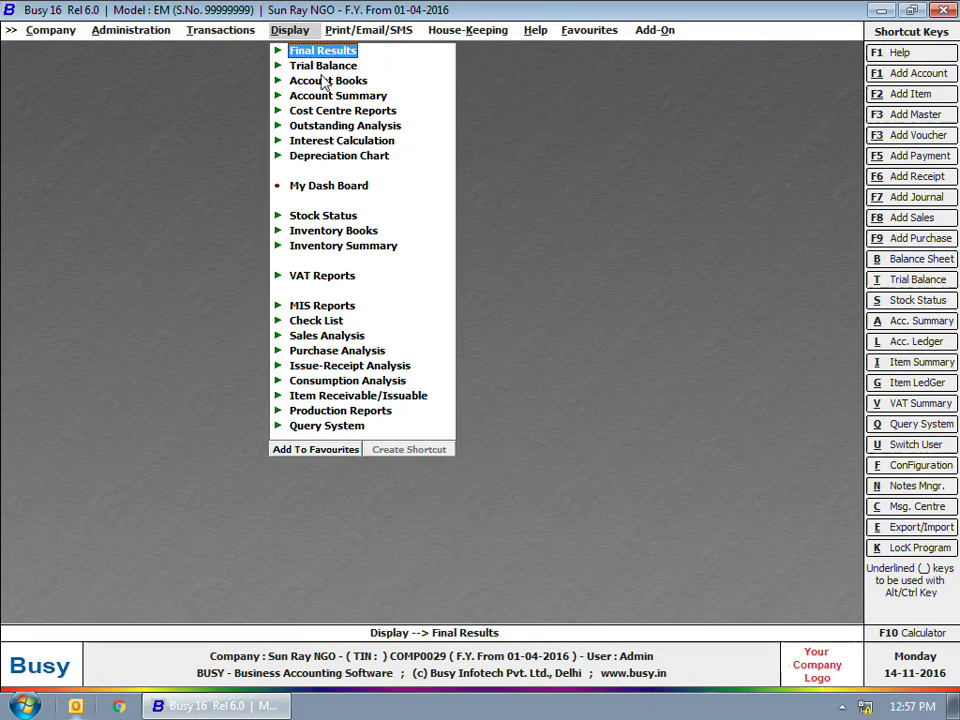
pyautogui.click(332, 110)
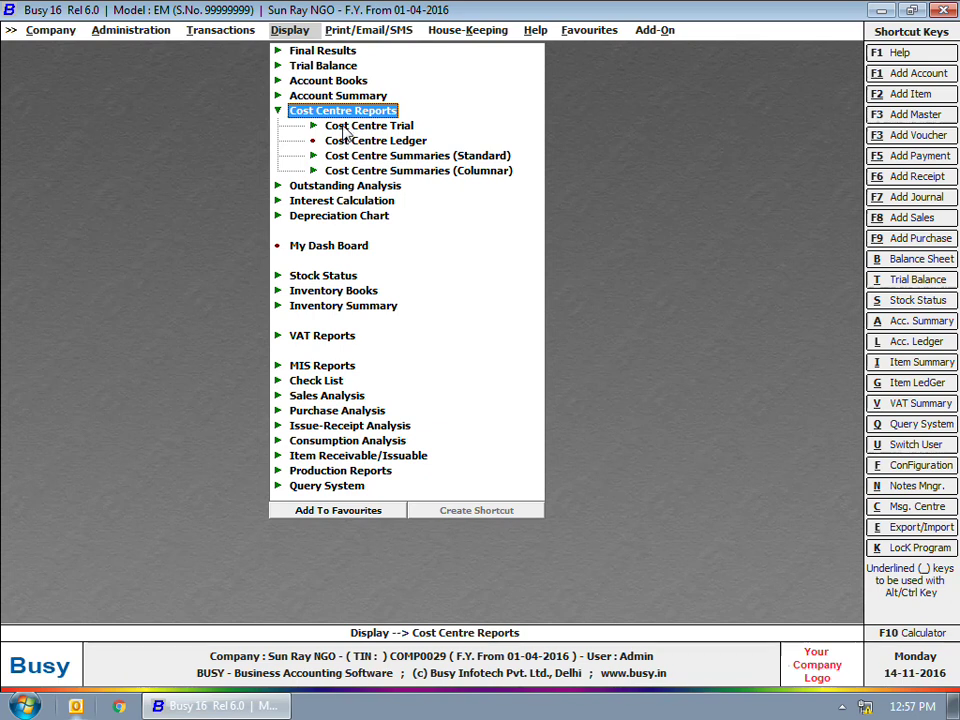
pyautogui.click(343, 128)
pyautogui.click(398, 157)
pyautogui.press('Return')
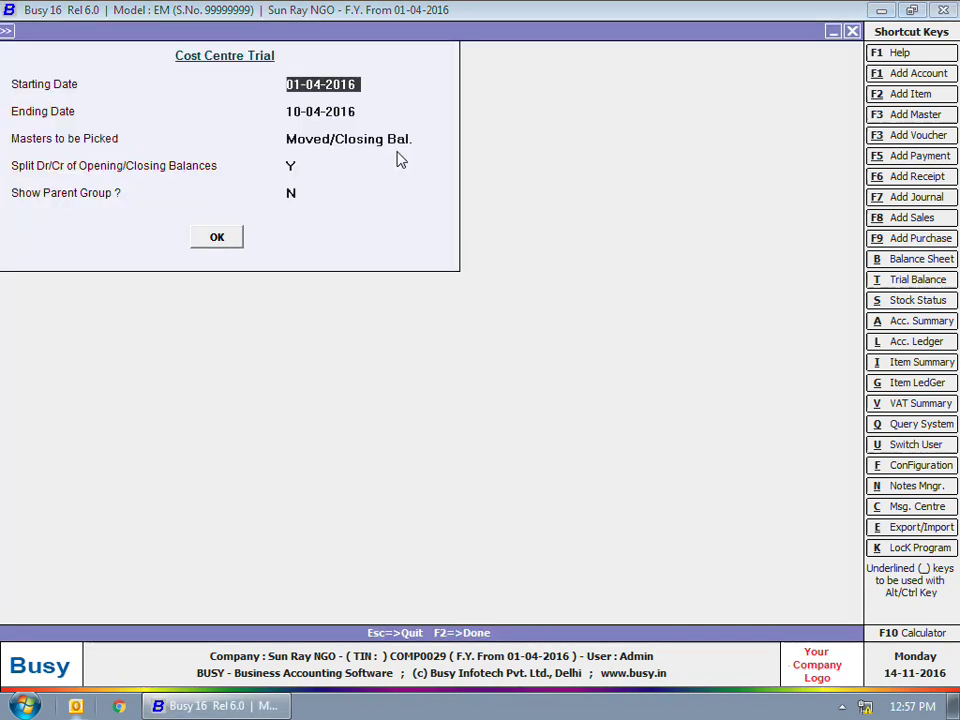
pyautogui.press('Return')
pyautogui.press('Return')
pyautogui.press('Return')
pyautogui.press('Return')
pyautogui.press('Return')
pyautogui.press('Return')
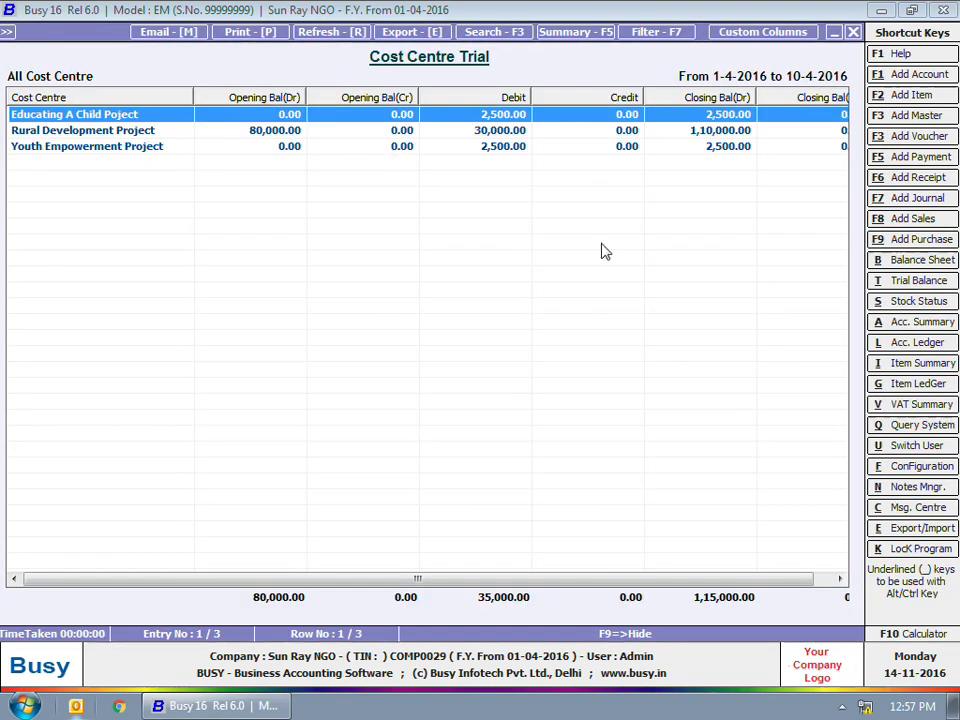
pyautogui.moveTo(545, 580); pyautogui.dragTo(638, 580)
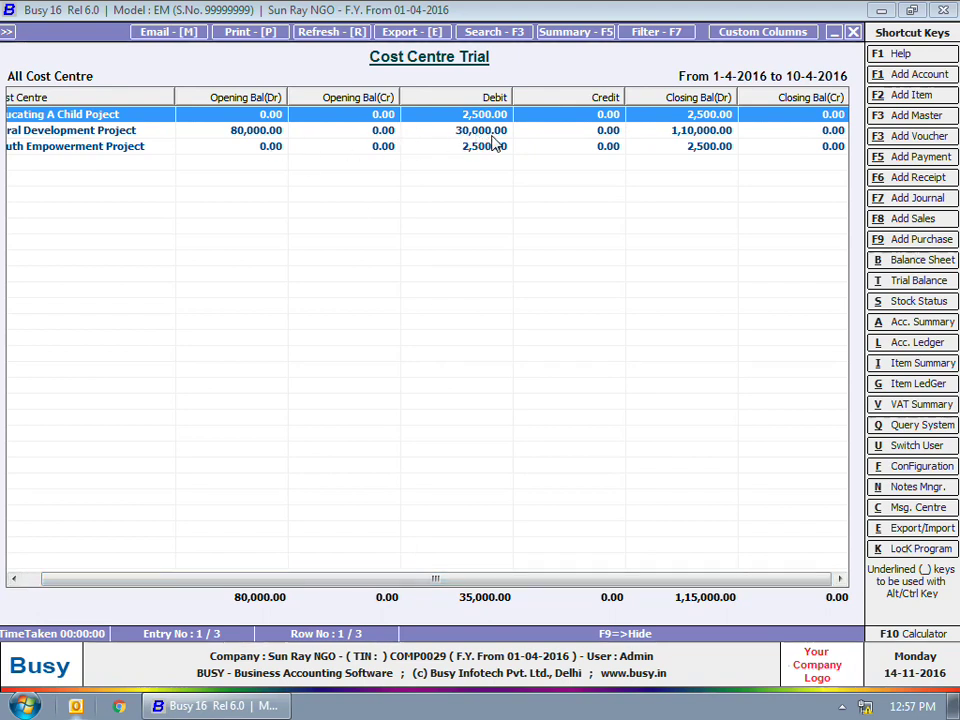
pyautogui.press('Down')
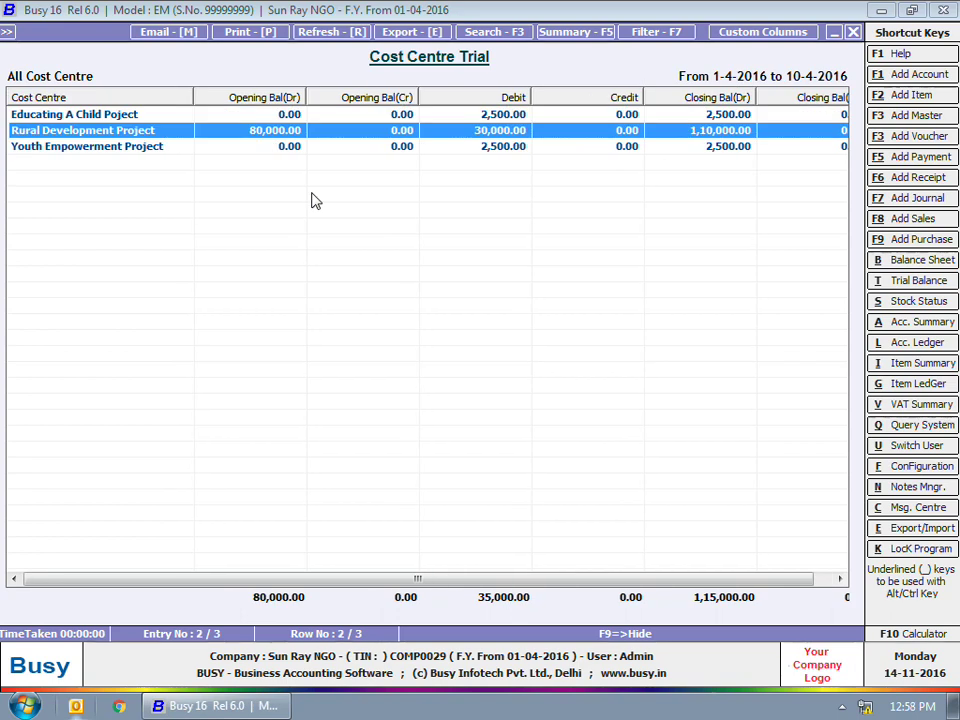
pyautogui.press('Escape')
pyautogui.press('Escape')
pyautogui.press('Down')
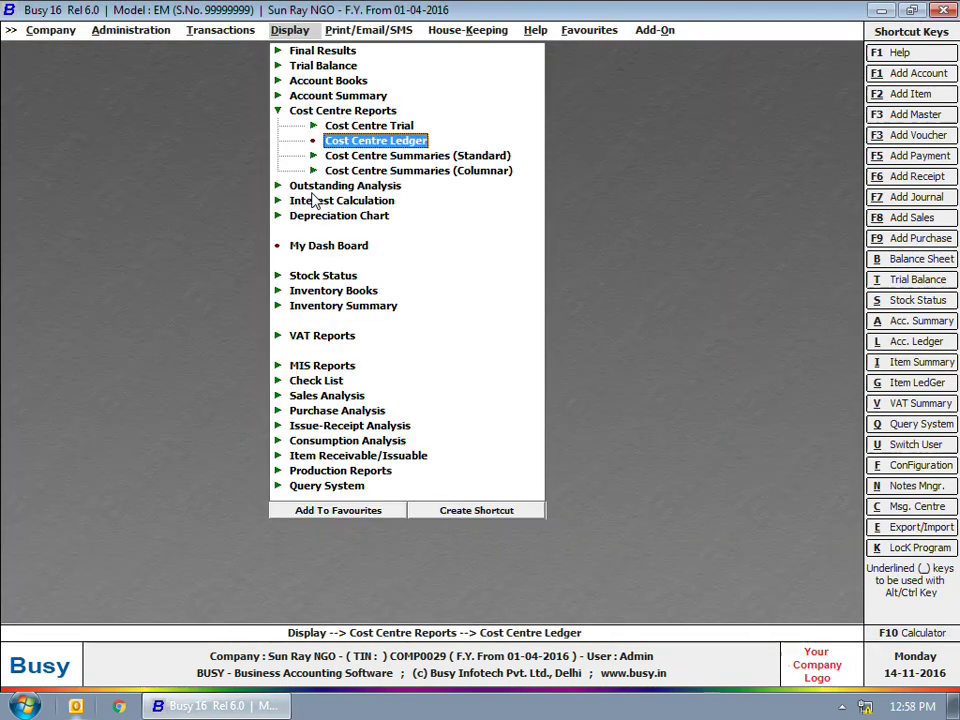
# - View the Cost Centre Ledger for Youth Empowerment Project, closing at 2,500.00 Dr
pyautogui.press('Return')
pyautogui.press('Down')
pyautogui.press('Down')
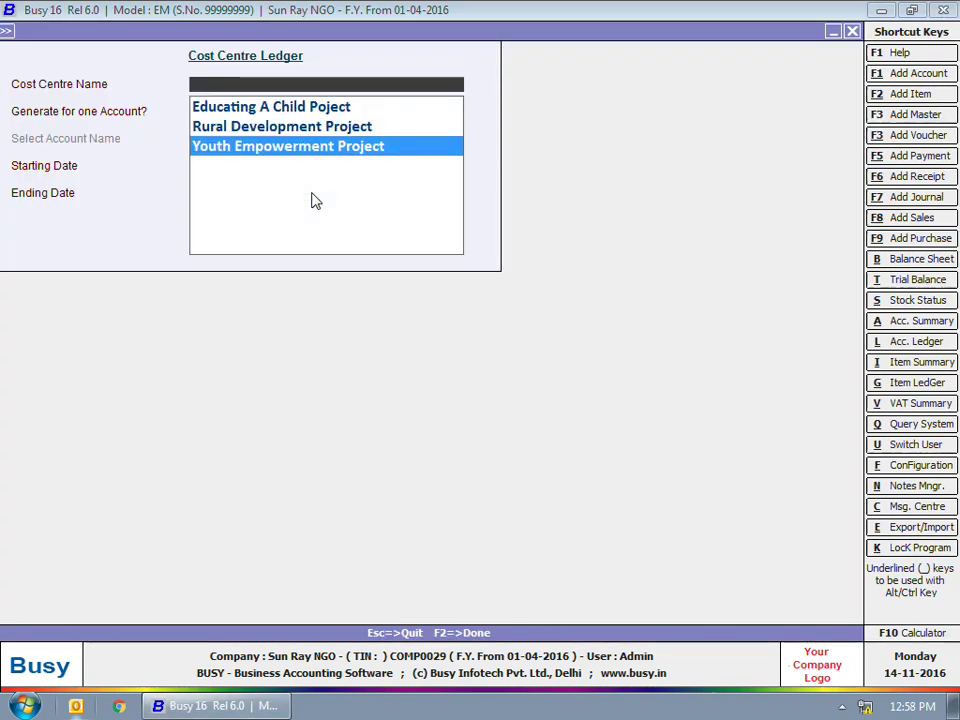
pyautogui.press('Return')
pyautogui.press('Return')
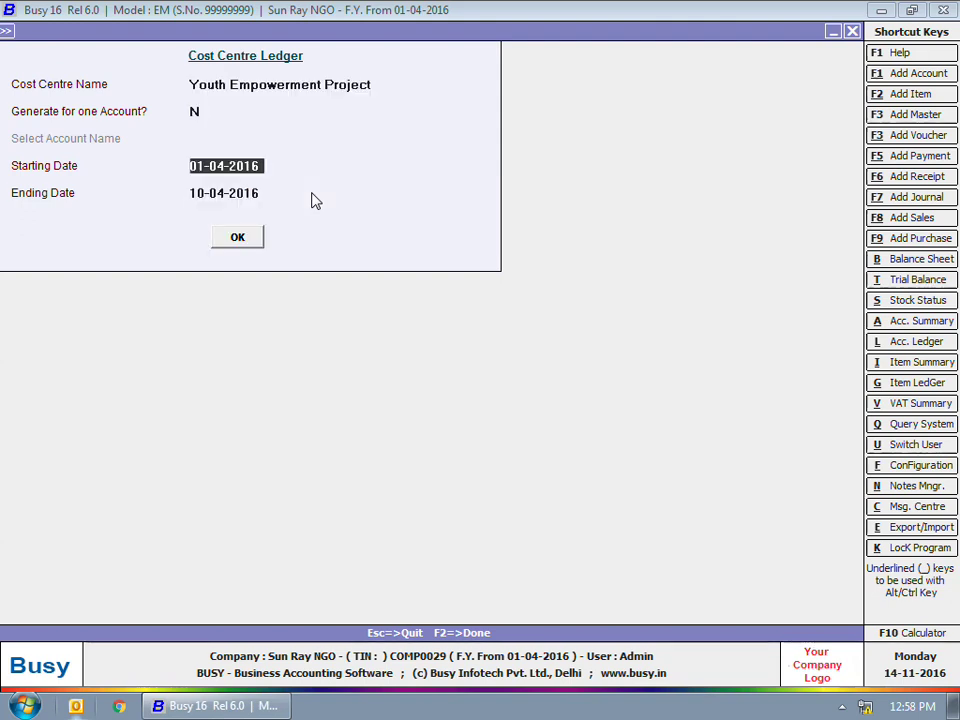
pyautogui.press('Return')
pyautogui.press('Return')
pyautogui.press('F2')
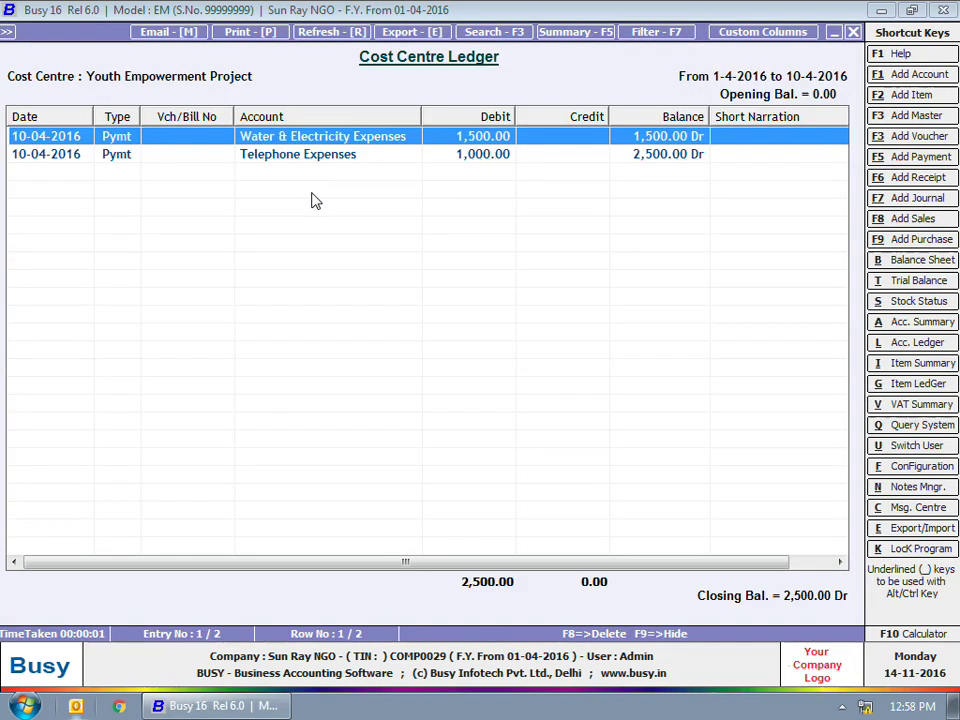
pyautogui.press('Escape')
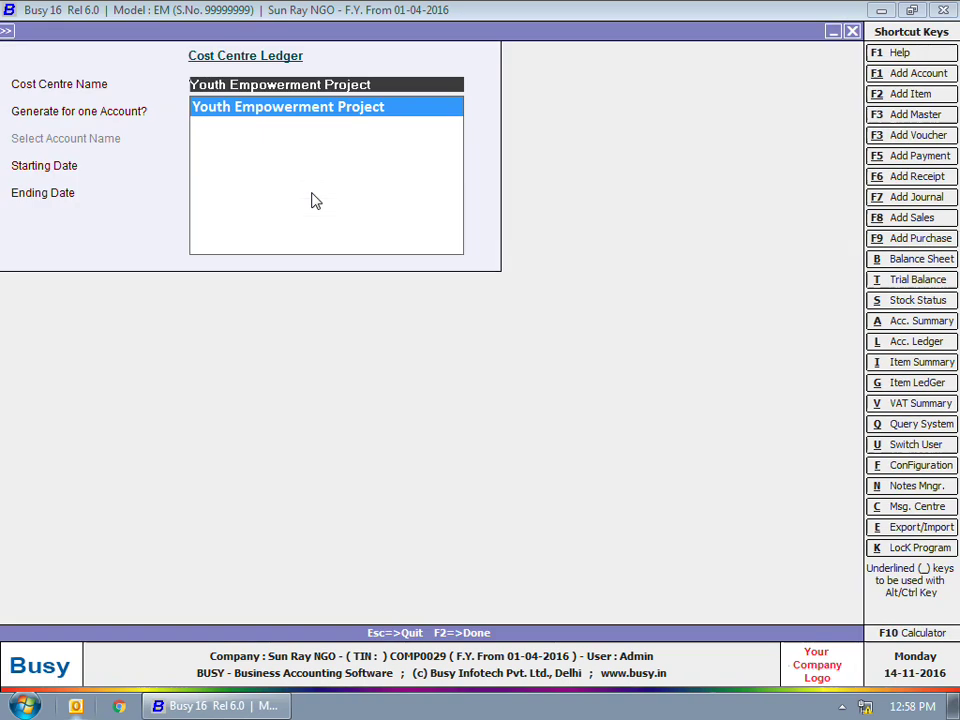
pyautogui.press('Escape')
pyautogui.press('Down')
pyautogui.press('Return')
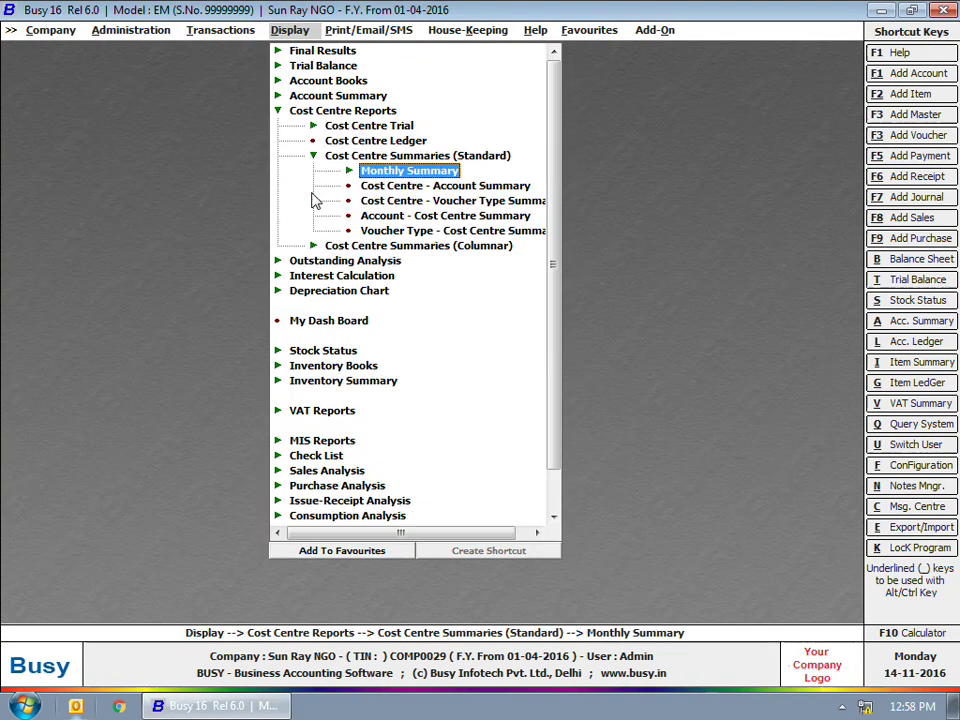
# - View the vertical monthly summary for Educating a Child Poject, showing April at 2,500.00 Dr
pyautogui.press('Return')
pyautogui.press('Down')
pyautogui.press('Up')
pyautogui.press('Return')
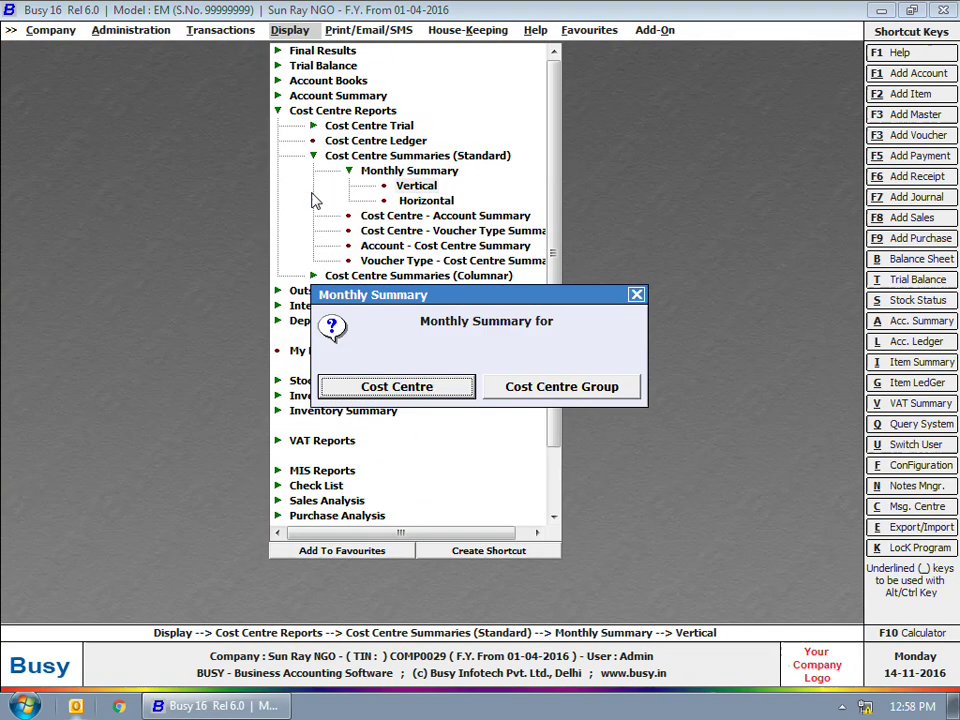
pyautogui.press('Return')
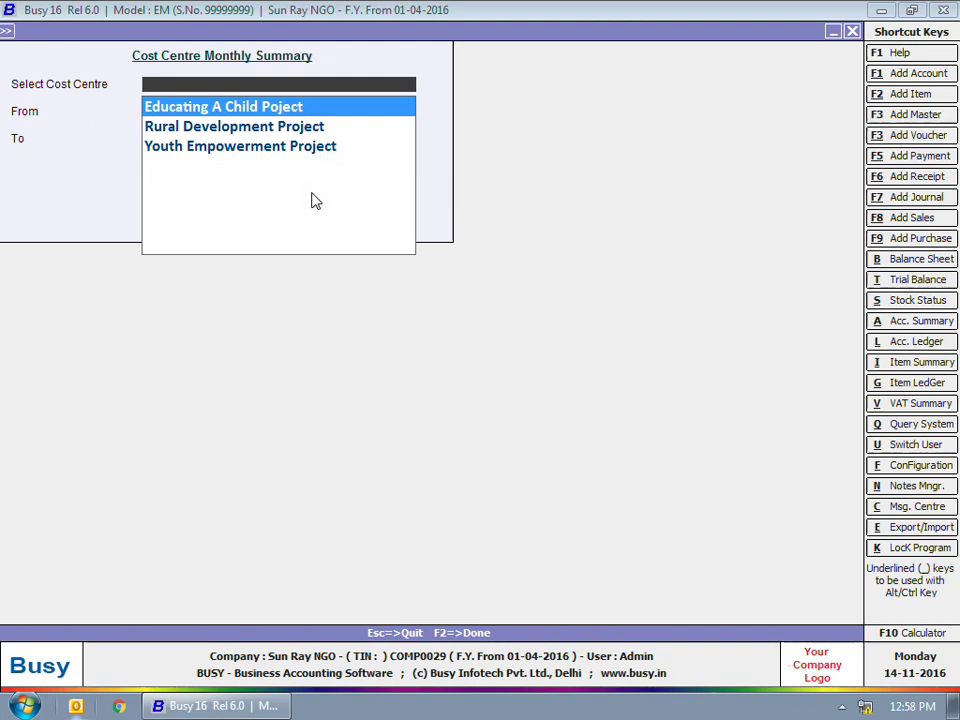
pyautogui.press('Return')
pyautogui.press('Return')
pyautogui.press('Return')
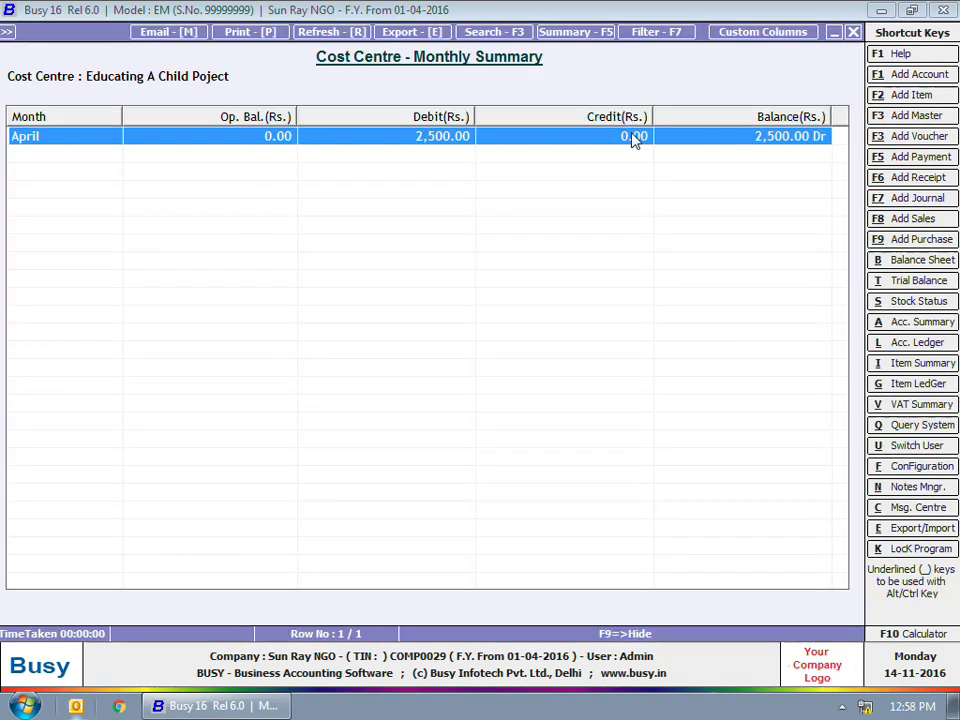
pyautogui.press('Escape')
# - View the April monthly summary for Rural Development Project, then close it
pyautogui.press('Down')
pyautogui.press('Return')
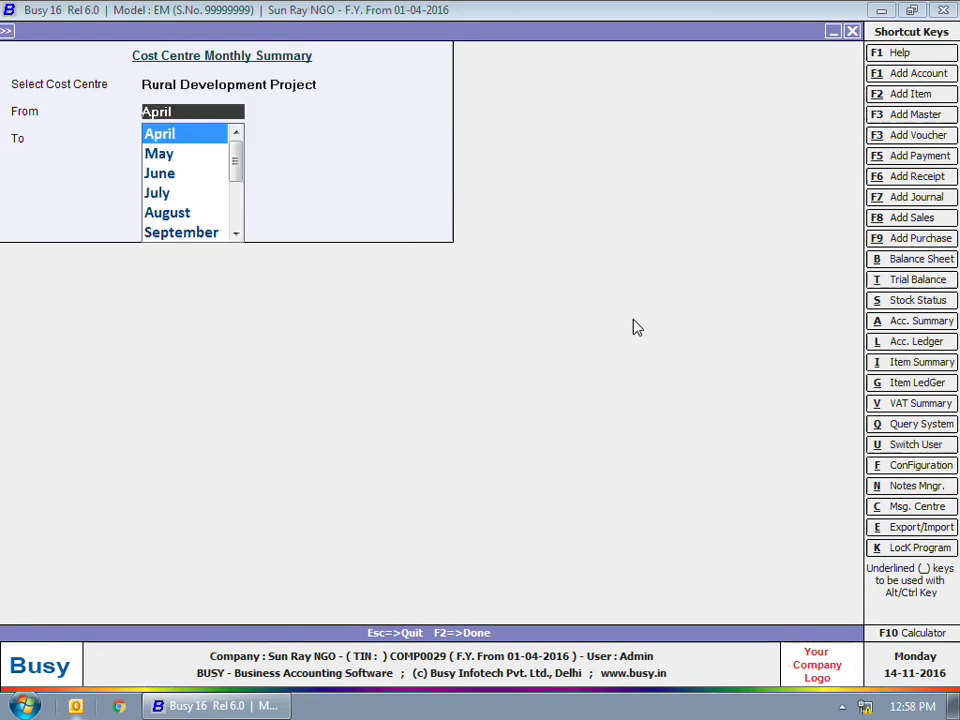
pyautogui.press('Return')
pyautogui.press('Return')
pyautogui.press('Escape')
pyautogui.press('Escape')
pyautogui.press('Escape')
pyautogui.press('Escape')
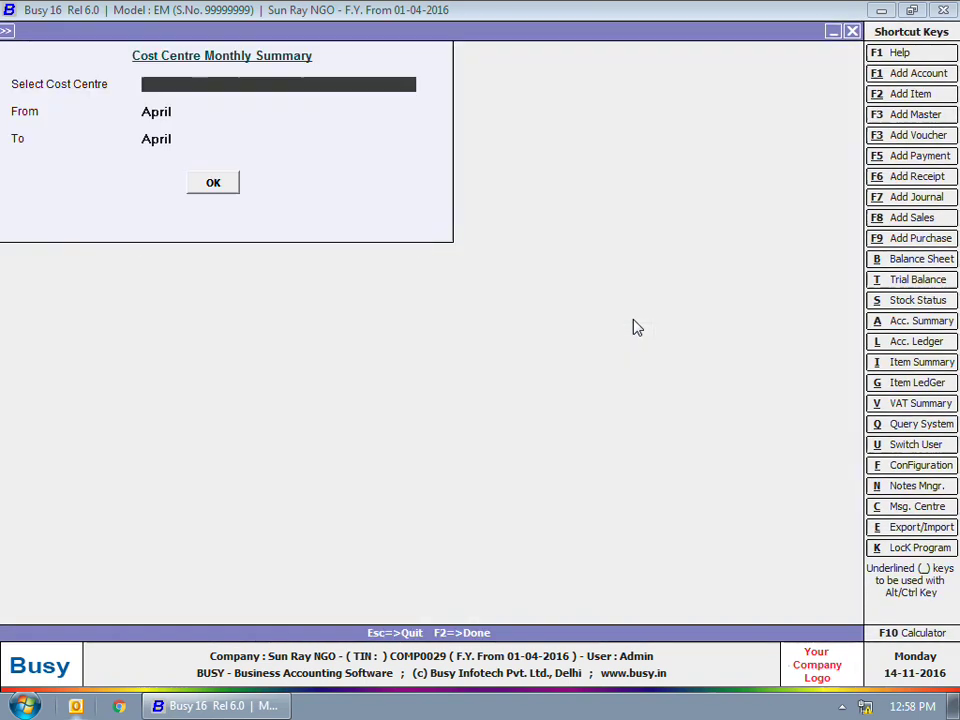
pyautogui.press('Down')
pyautogui.press('Down')
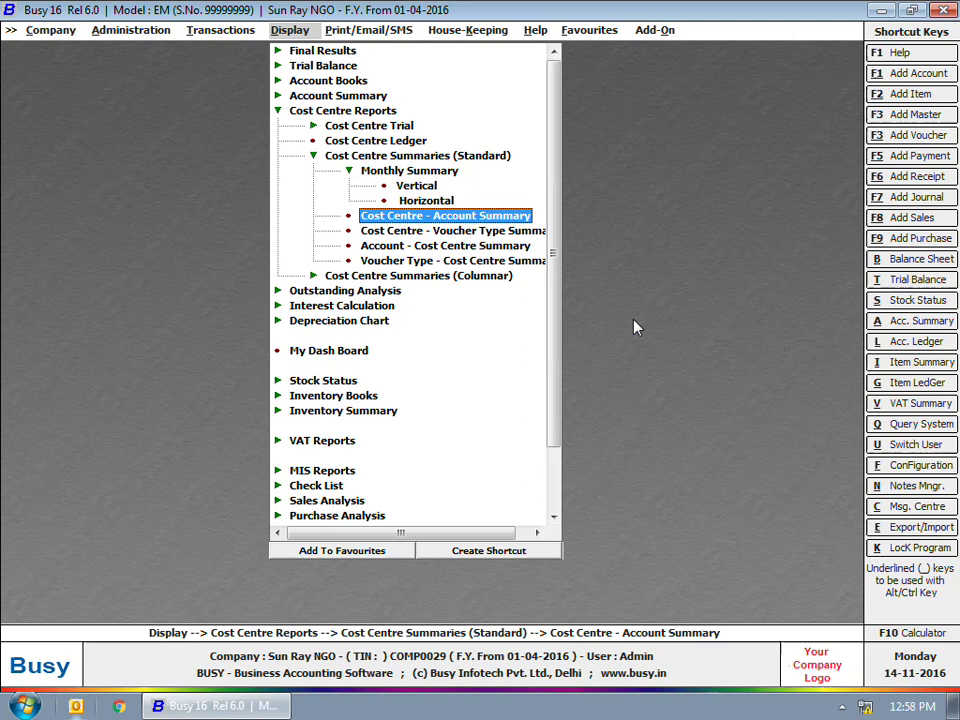
# - View the Salary account summary for all cost centres, showing Rural Development Project at 90,000.00 Dr
pyautogui.press('Return')
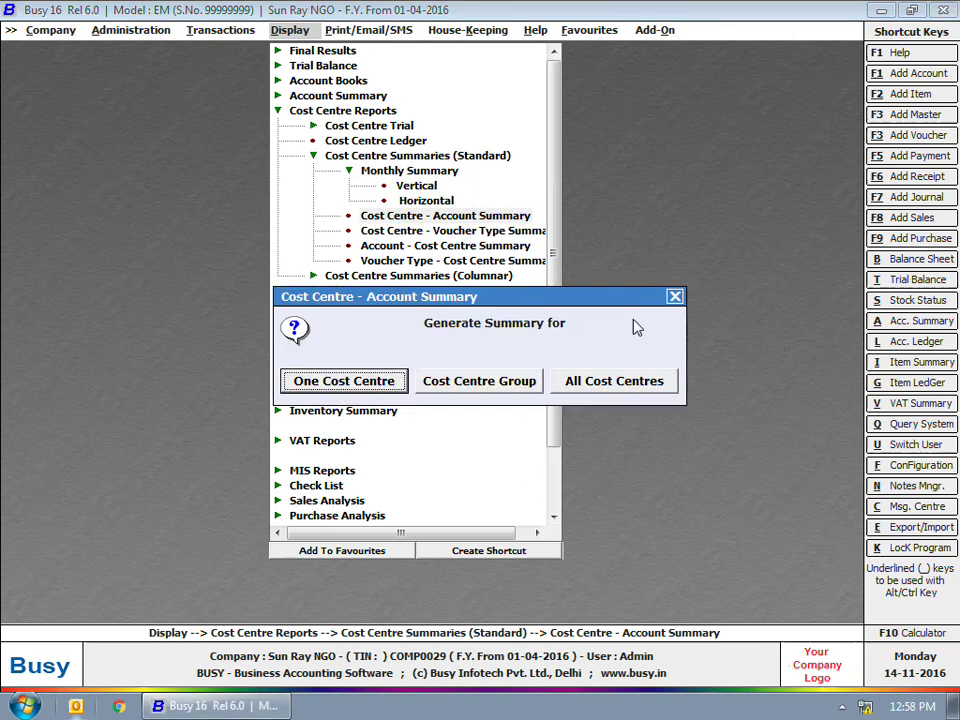
pyautogui.press('Right')
pyautogui.press('Right')
pyautogui.press('Return')
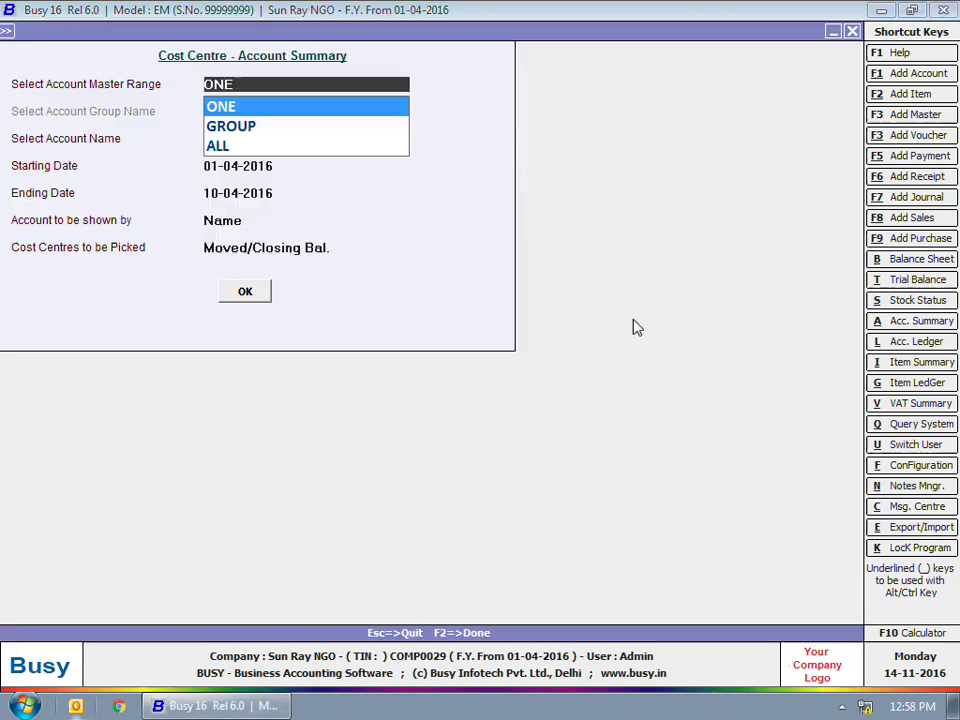
pyautogui.press('Return')
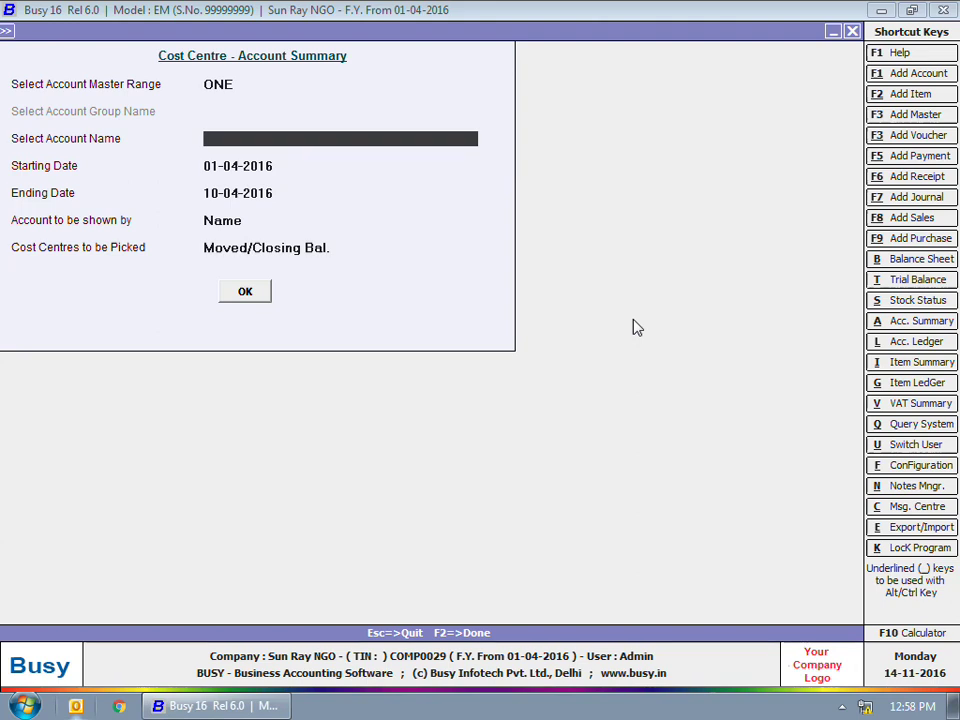
pyautogui.write('sal')
pyautogui.press('Return')
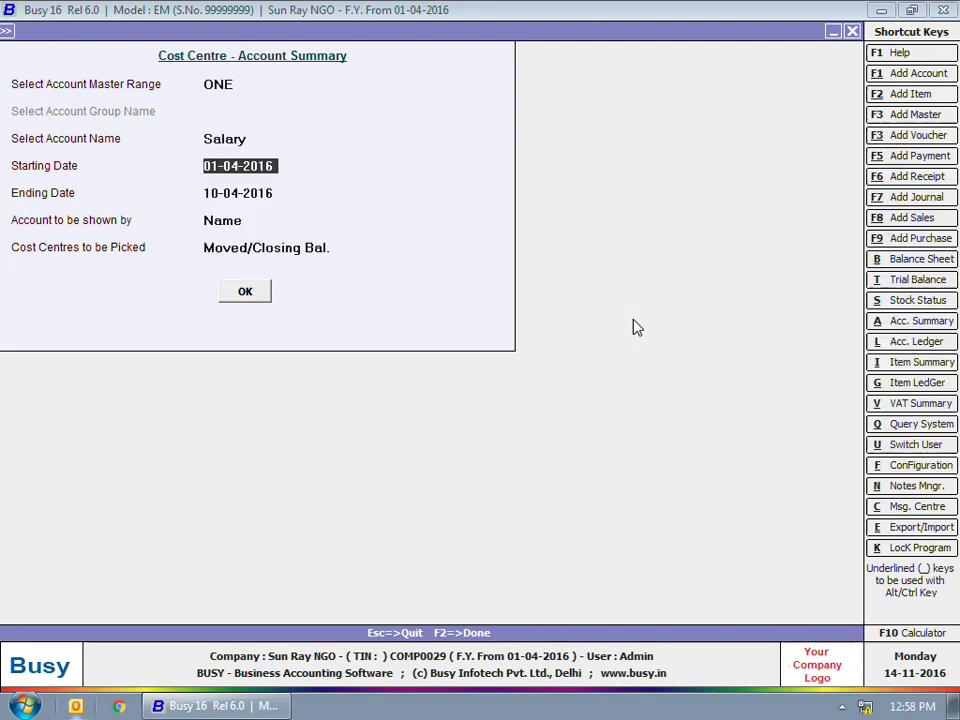
pyautogui.press('Return')
pyautogui.press('Return')
pyautogui.press('Return')
pyautogui.press('Return')
pyautogui.press('Return')
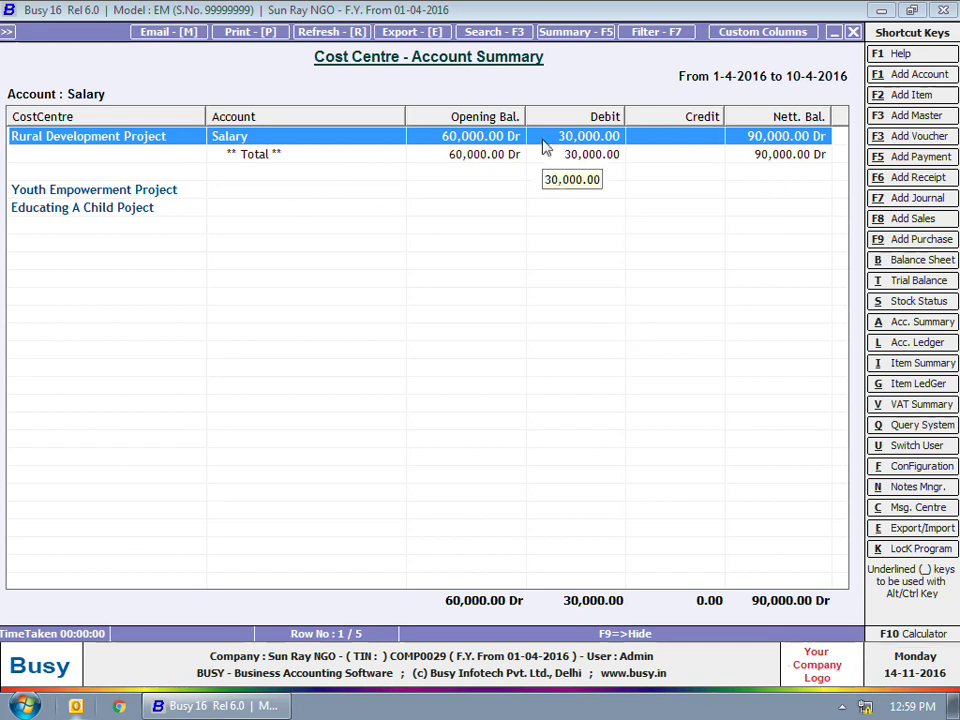
pyautogui.press('Escape')
pyautogui.press('Escape')
pyautogui.press('Escape')
pyautogui.press('Escape')
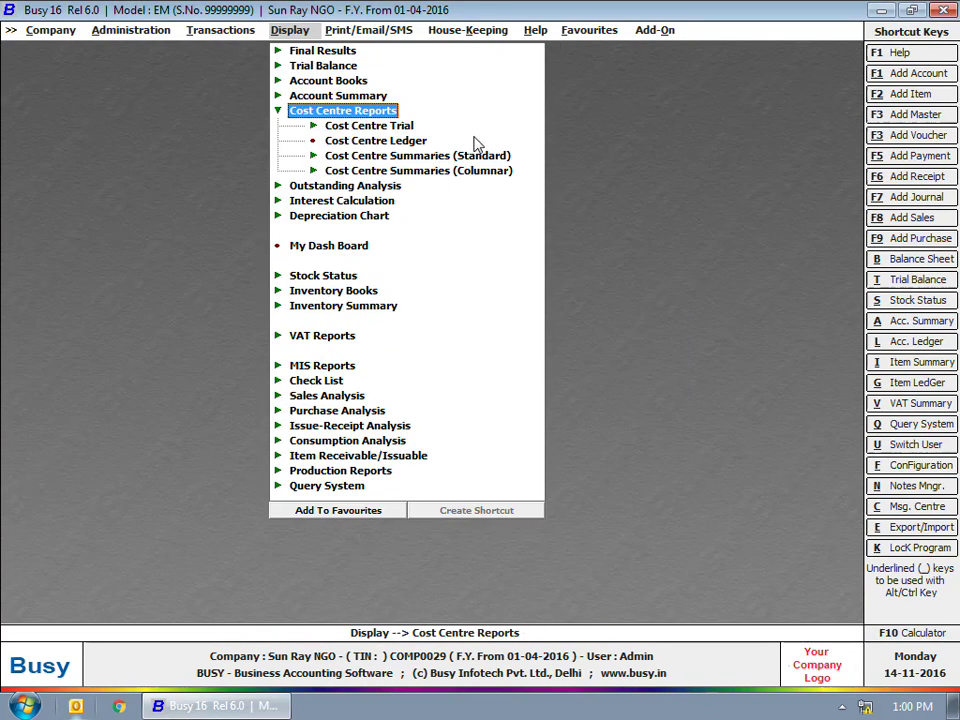
# - Start a detailed alphabetical Closing Trial Balance covering all accounts
pyautogui.click(330, 67)
pyautogui.click(337, 82)
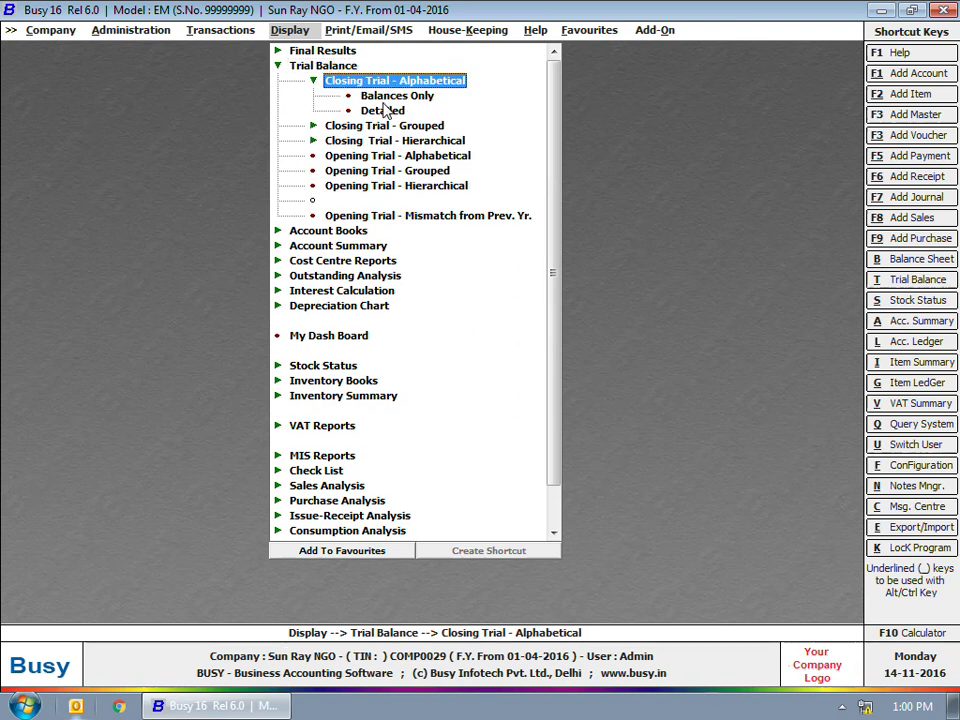
pyautogui.click(383, 110)
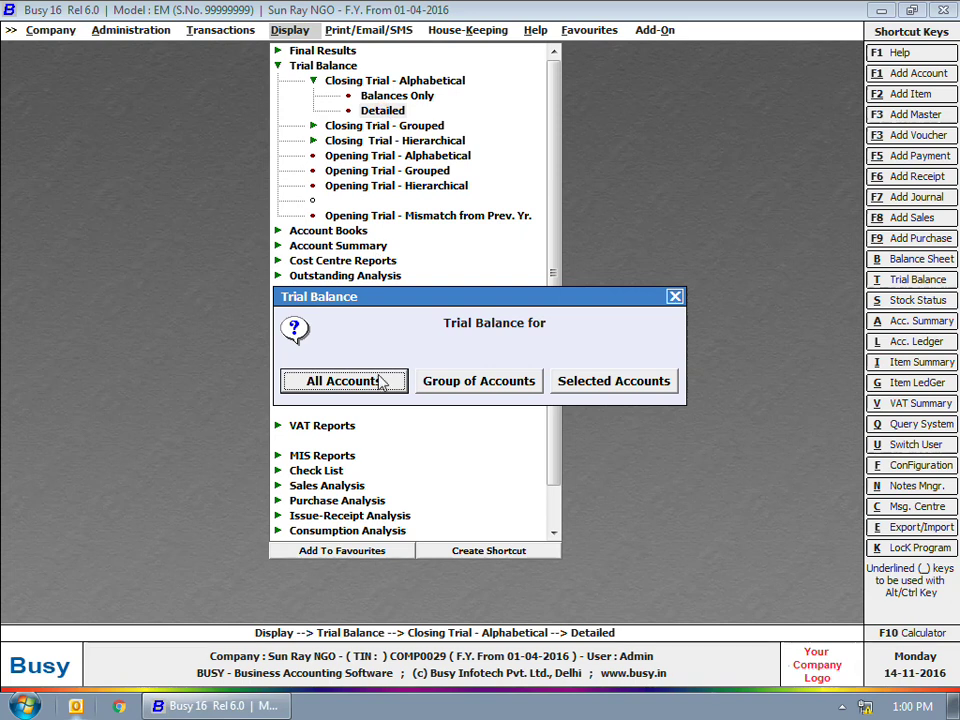
pyautogui.click(380, 381)
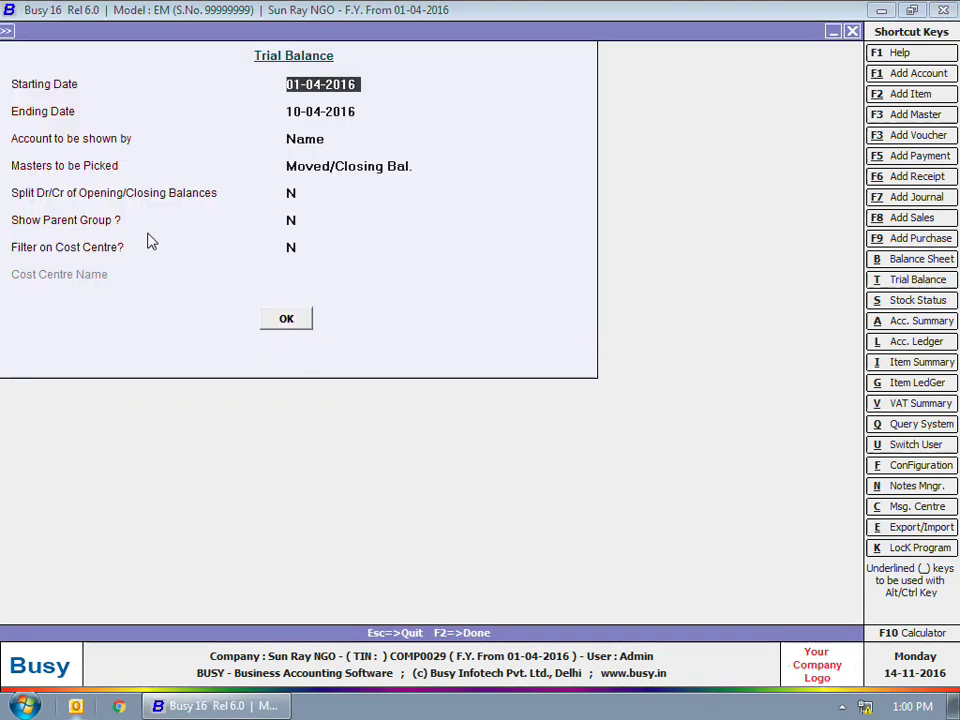
# - Filter the trial balance on Rural Development Project, review its 1,10,000.00 Dr total, then close it
pyautogui.press('Return')
pyautogui.press('Return')
pyautogui.press('Return')
pyautogui.press('Return')
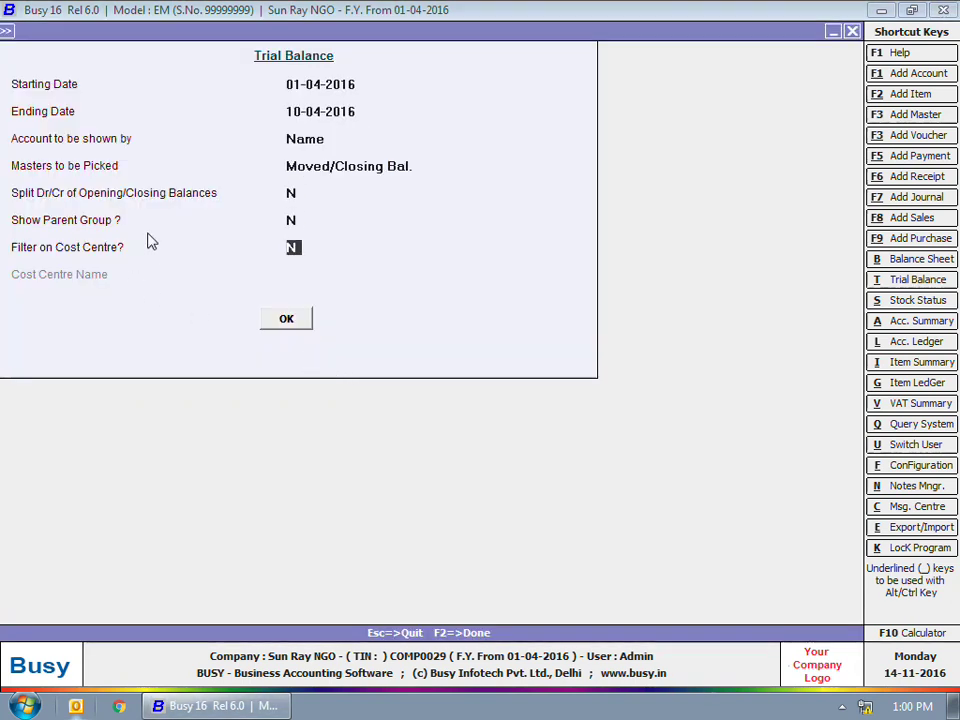
pyautogui.press('Return')
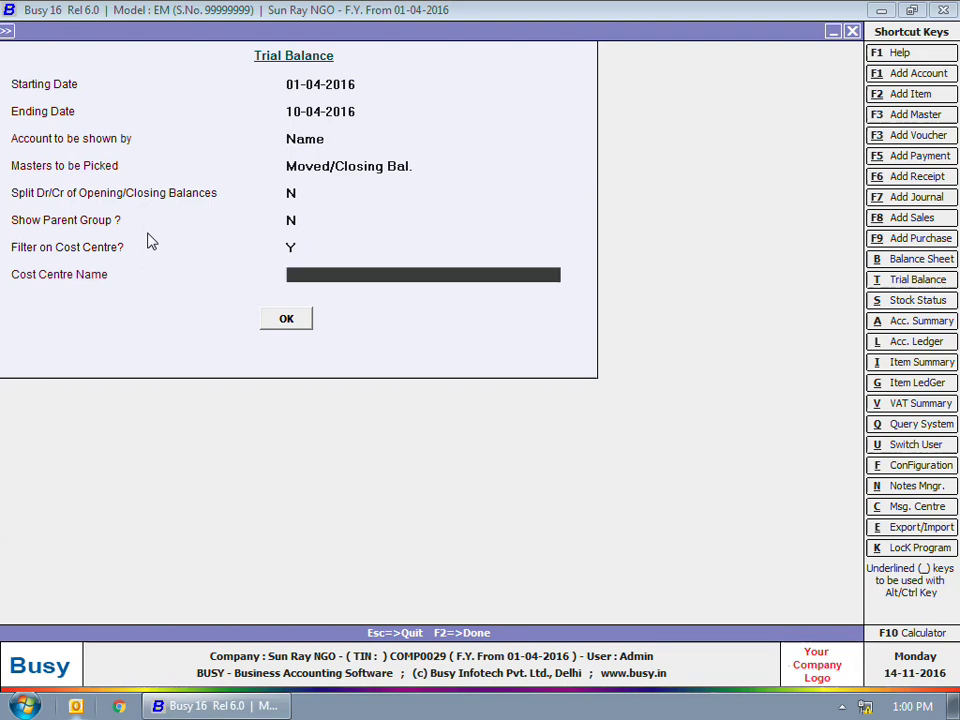
pyautogui.press('Down')
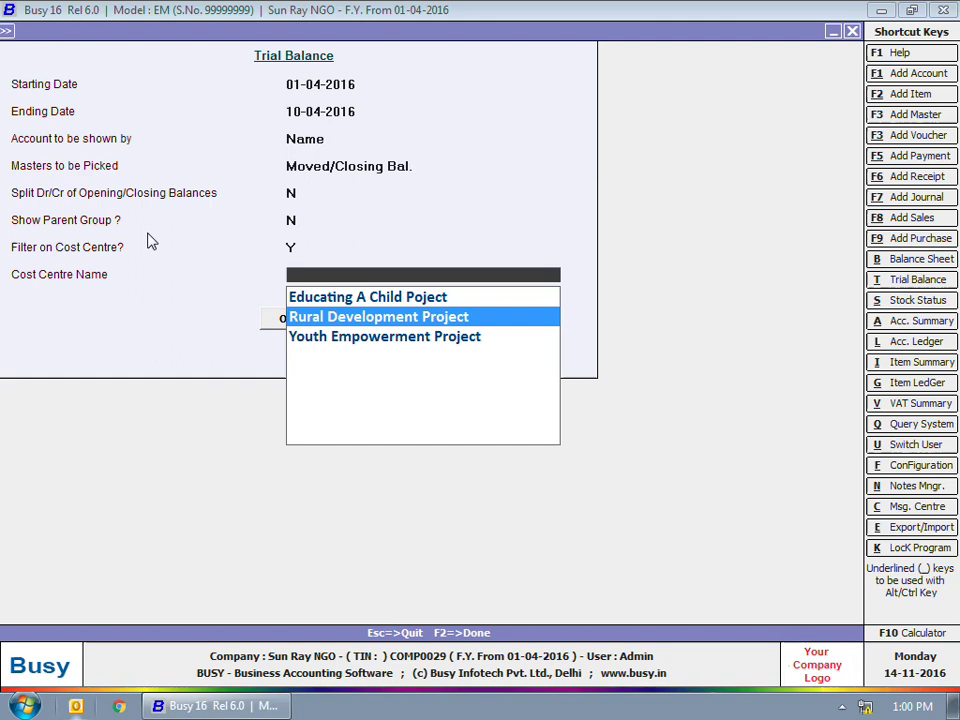
pyautogui.press('Return')
pyautogui.press('Return')
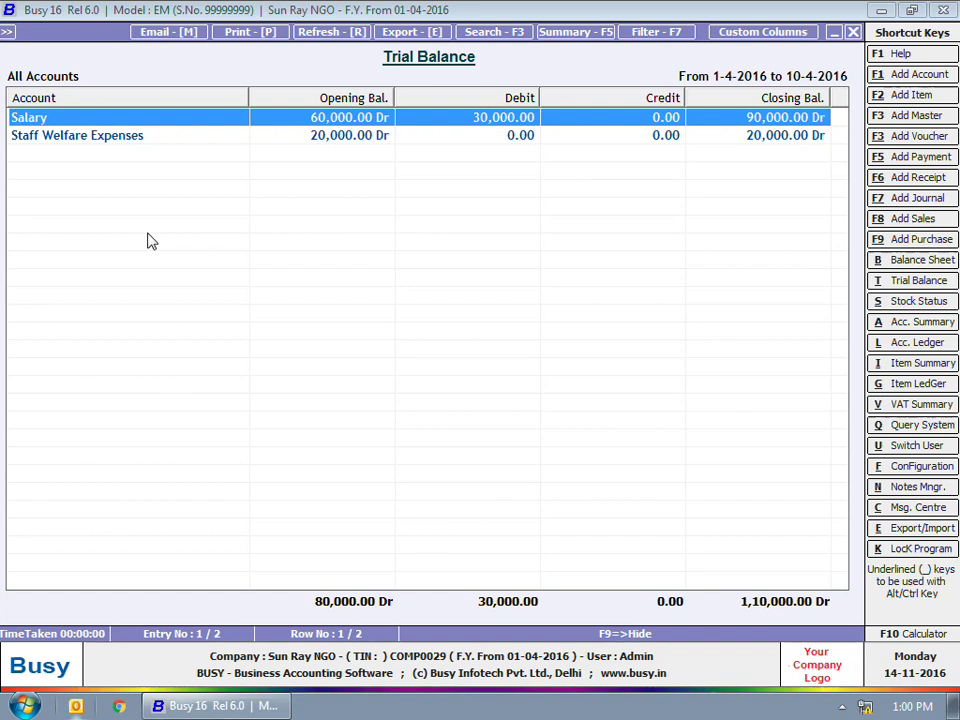
pyautogui.keyDown('shift'); pyautogui.click(212, 134); pyautogui.keyUp('shift')
pyautogui.click(516, 150)
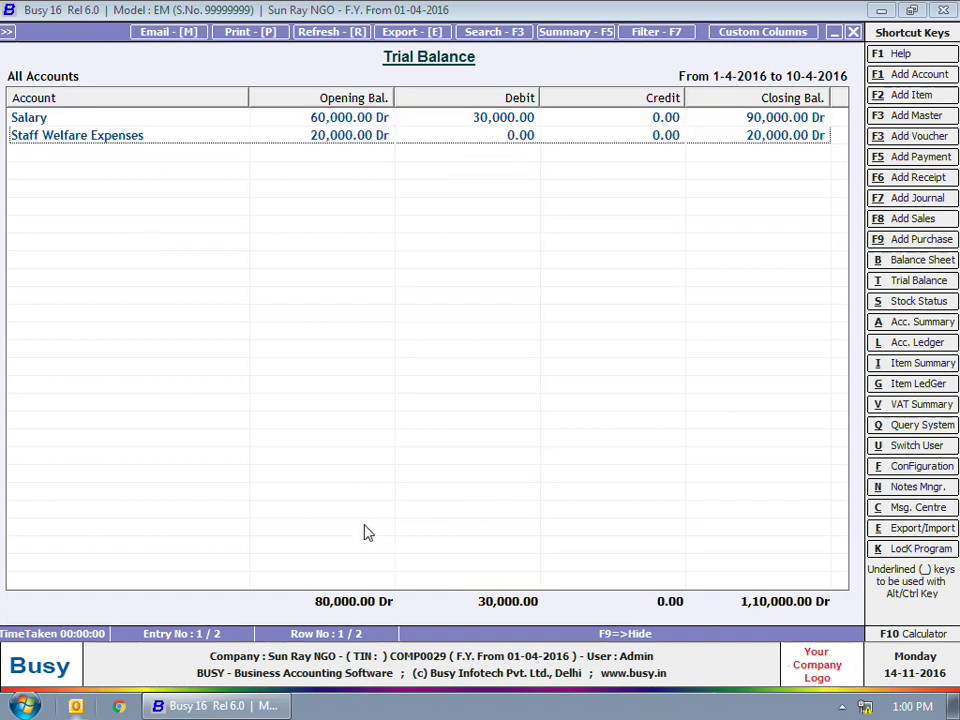
pyautogui.press('Escape')
pyautogui.press('Escape')
pyautogui.press('Escape')
pyautogui.press('Escape')
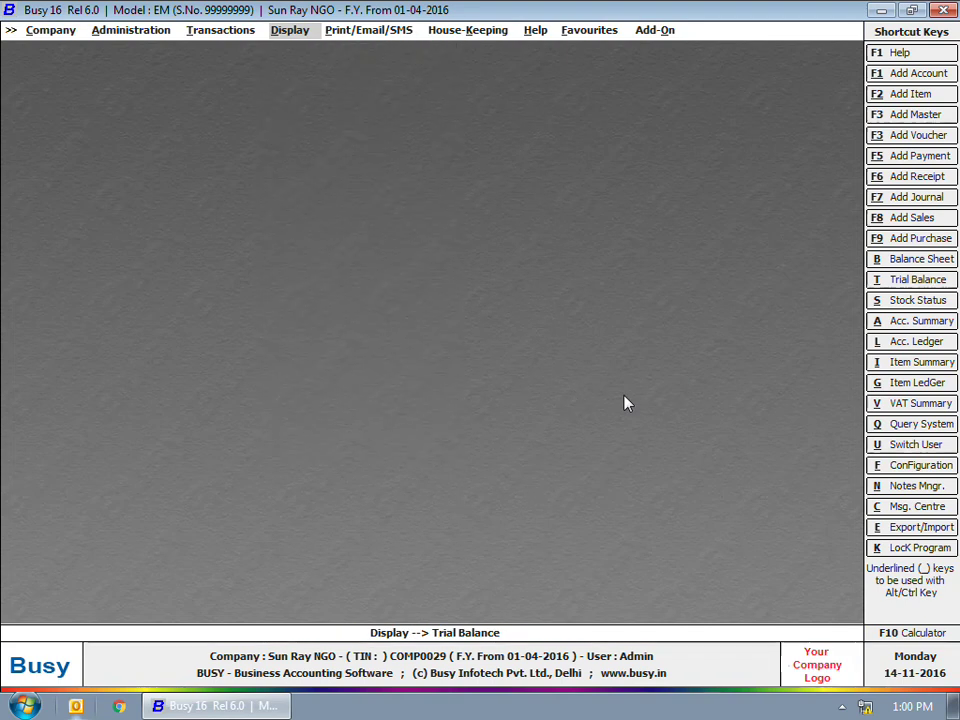